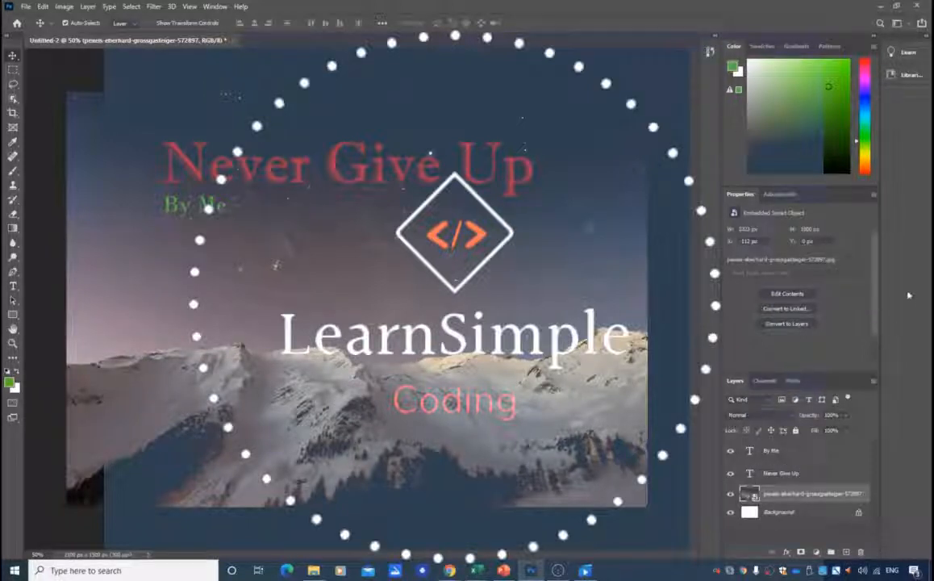
# Step: Place the pexels-eberhard-grossgasteiger-572897 photo from the desktop into the document as an additional layer
pyautogui.click(897, 6)
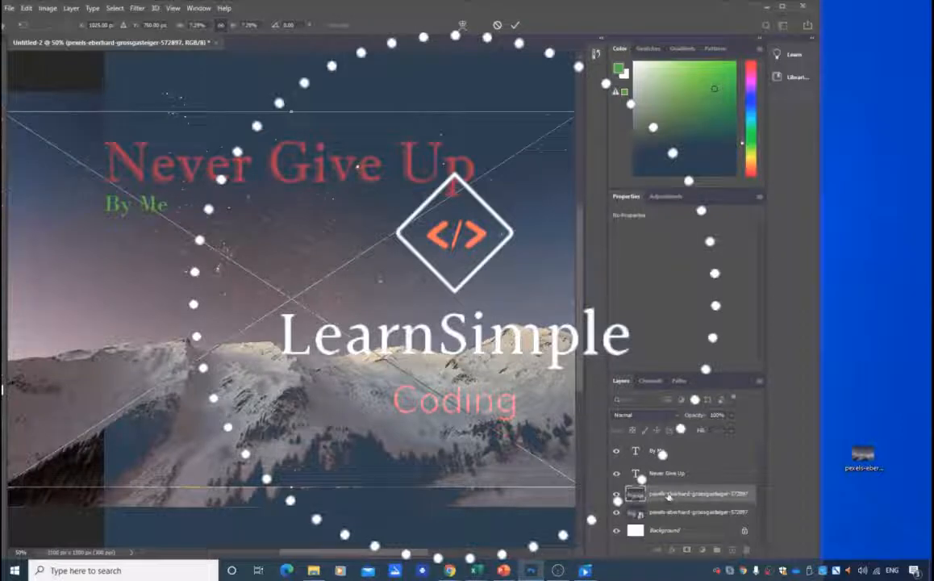
pyautogui.doubleClick(708, 5)
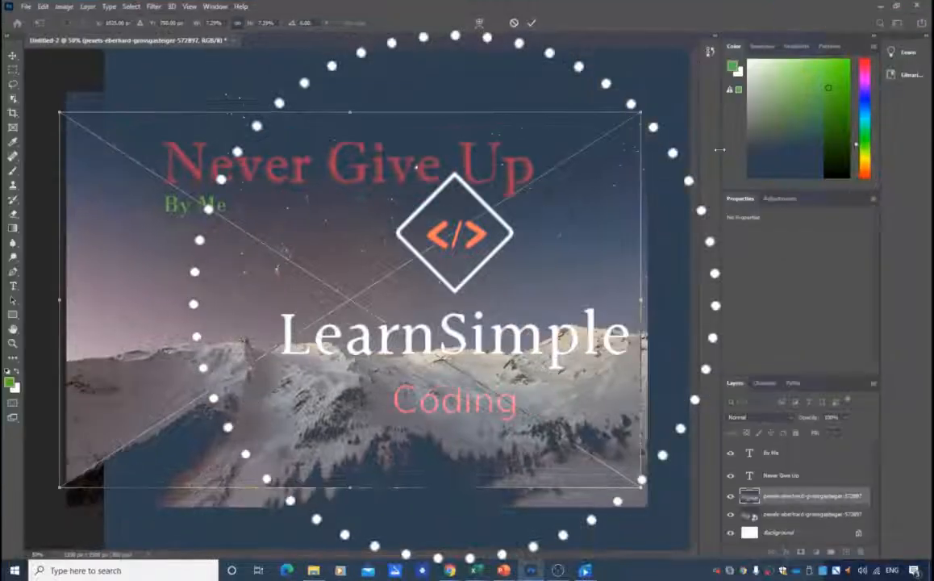
pyautogui.press('Return')
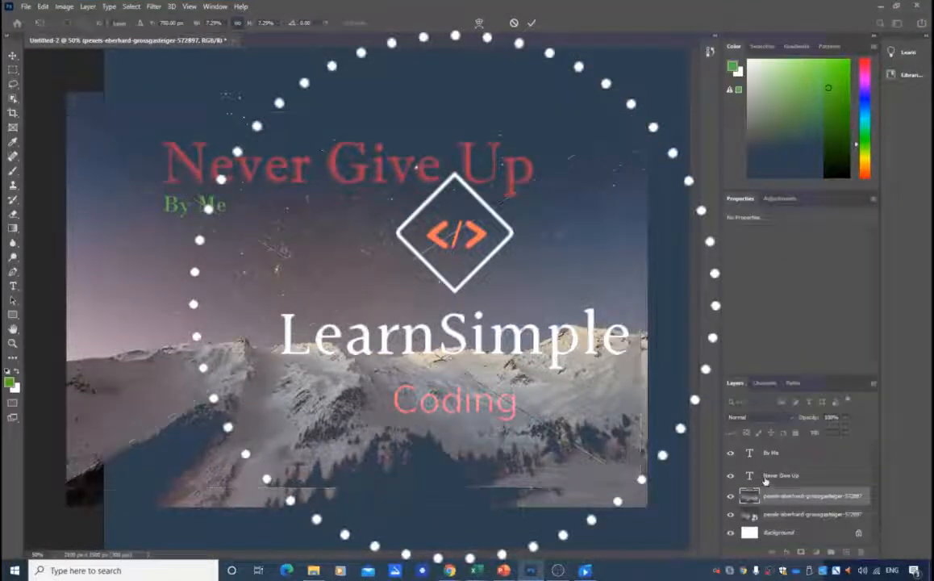
# Step: Move the mountain photo layer above both text layers in the layer stack
pyautogui.click(812, 473)
pyautogui.click(811, 454)
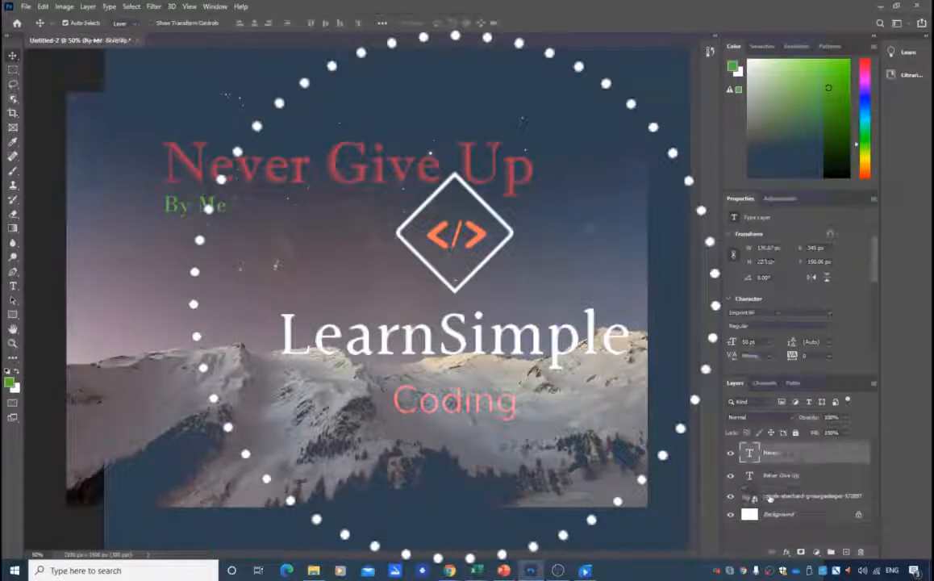
pyautogui.click(772, 497)
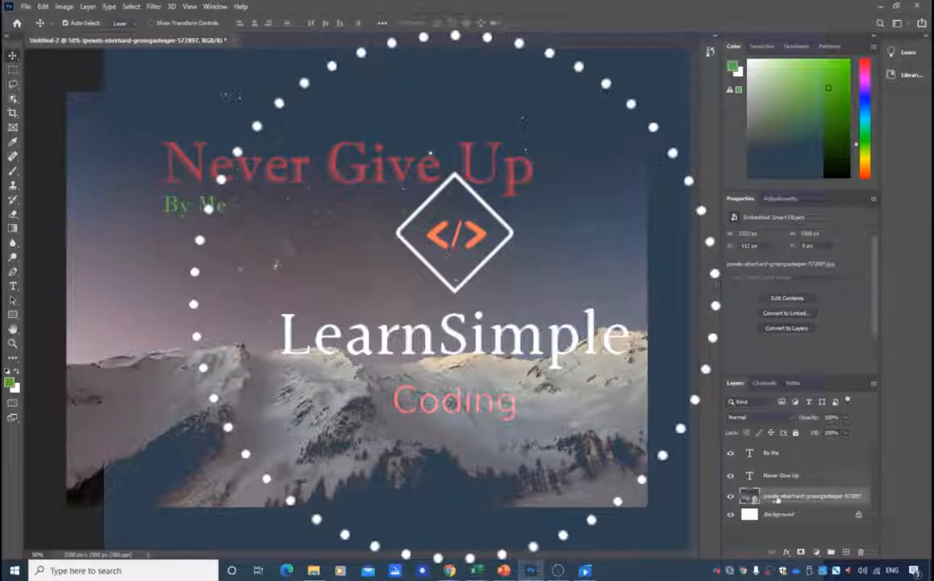
pyautogui.moveTo(777, 500); pyautogui.dragTo(774, 454)
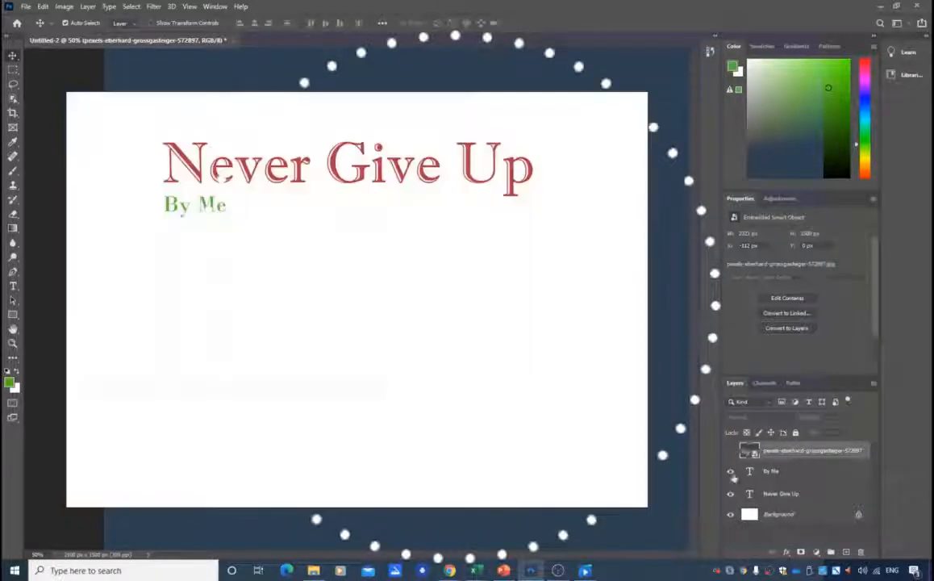
# Step: Toggle the mountain photo layer's visibility and return it beneath both text layers
pyautogui.click(731, 451)
pyautogui.click(731, 451)
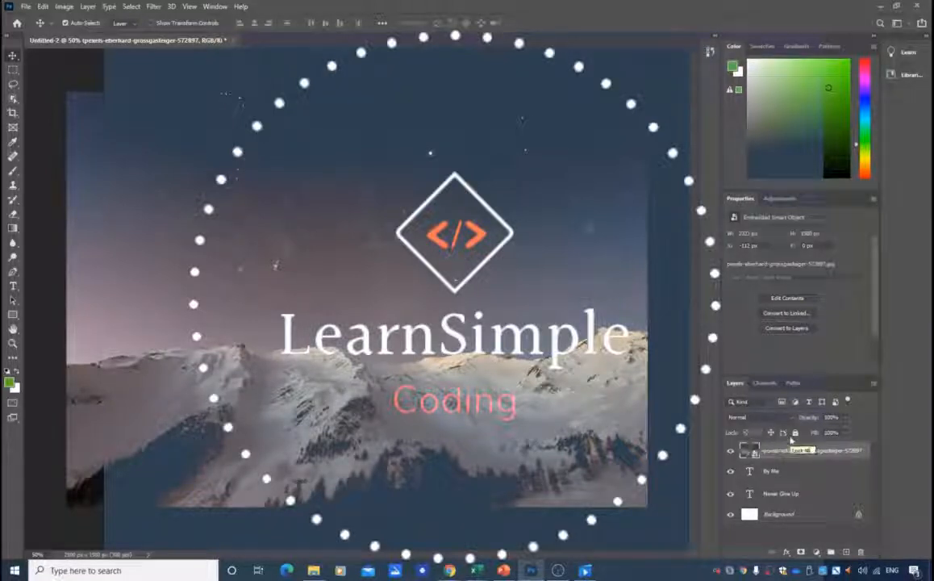
pyautogui.moveTo(785, 494); pyautogui.dragTo(787, 500)
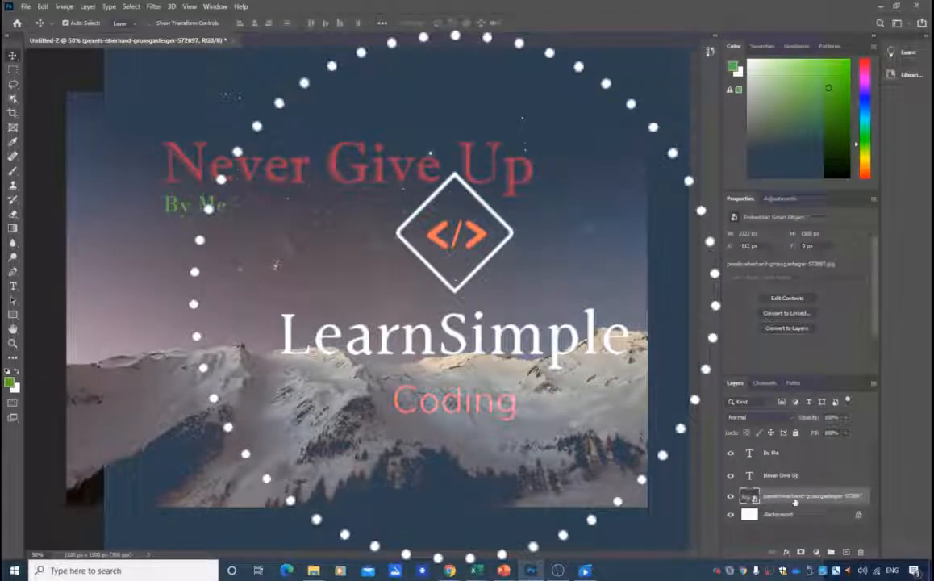
# Step: Move the By Me text up so it overlaps the start of the Never Give Up heading
pyautogui.click(759, 453)
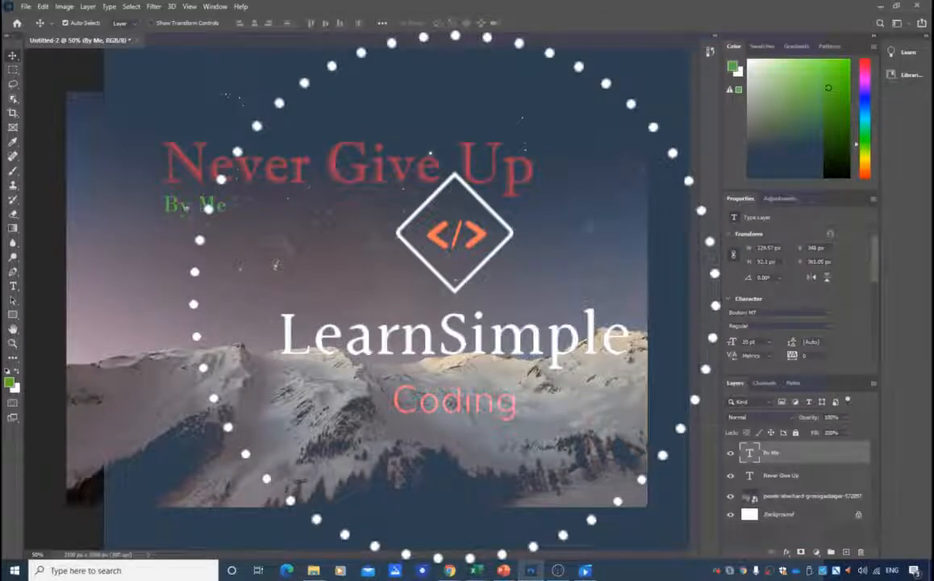
pyautogui.moveTo(184, 206); pyautogui.dragTo(202, 170)
pyautogui.click(202, 170)
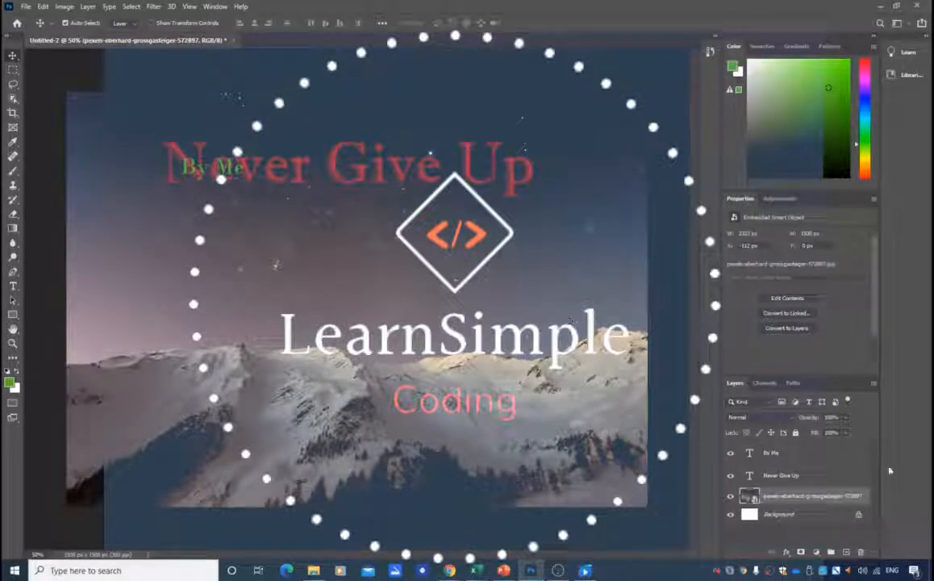
# Step: Move the Never Give Up layer above the By Me layer and toggle the heading's visibility
pyautogui.click(772, 454)
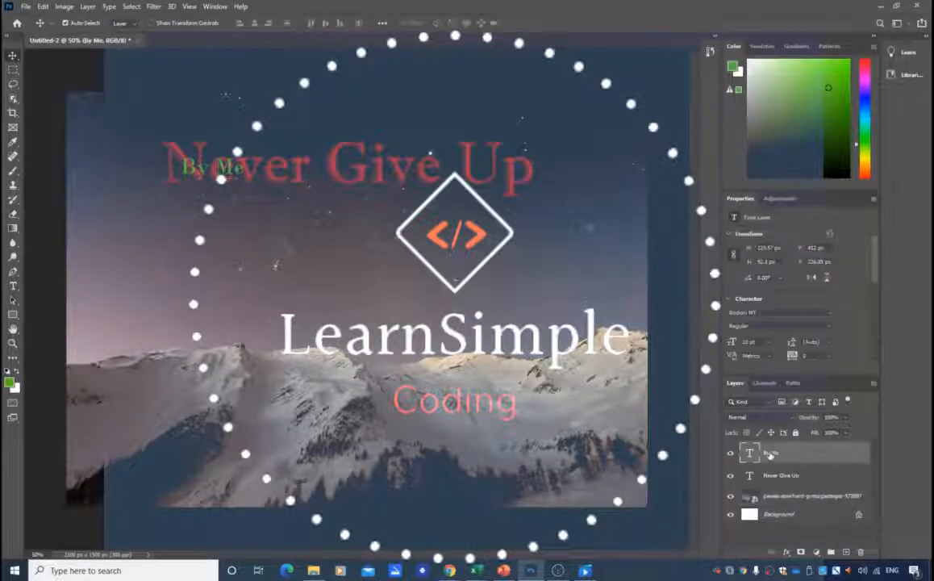
pyautogui.click(779, 477)
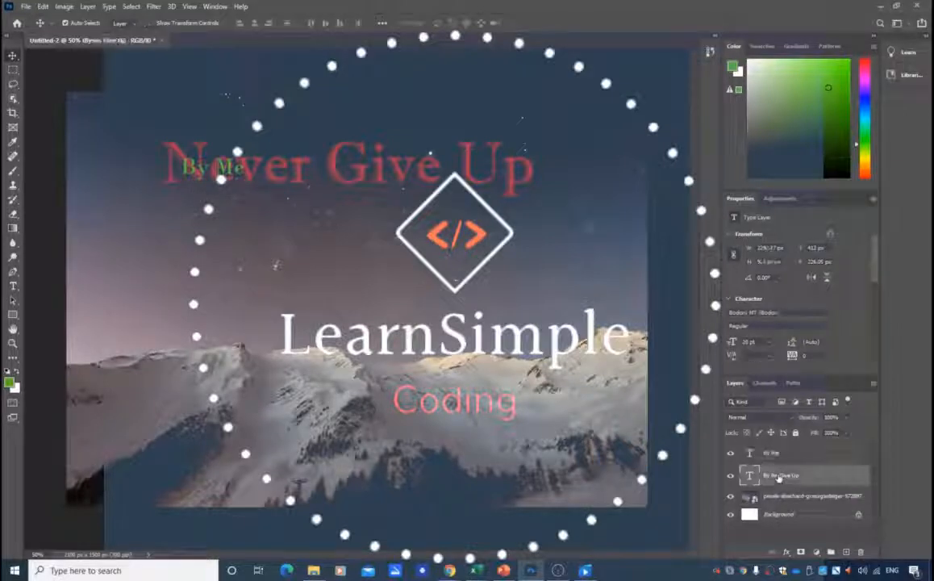
pyautogui.moveTo(779, 478); pyautogui.dragTo(785, 445)
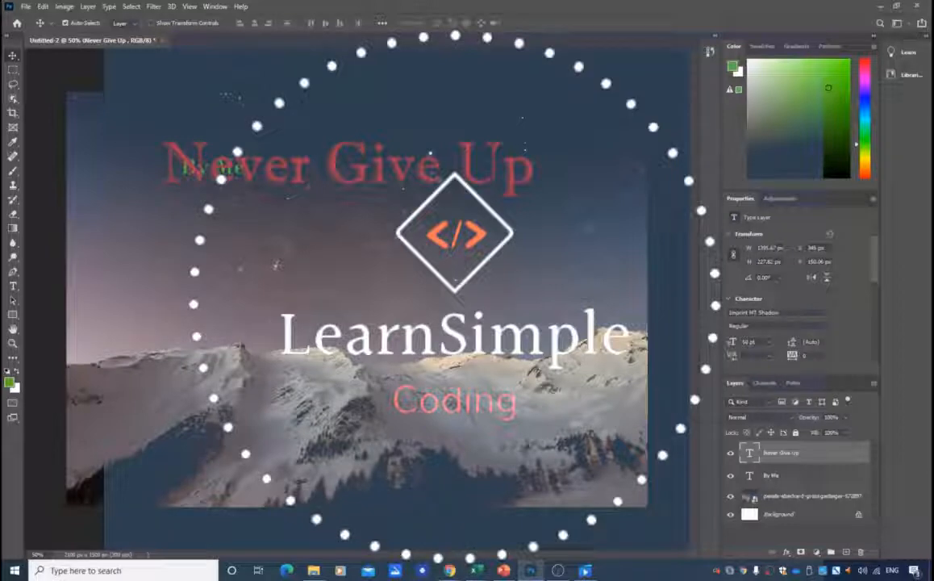
pyautogui.click(731, 457)
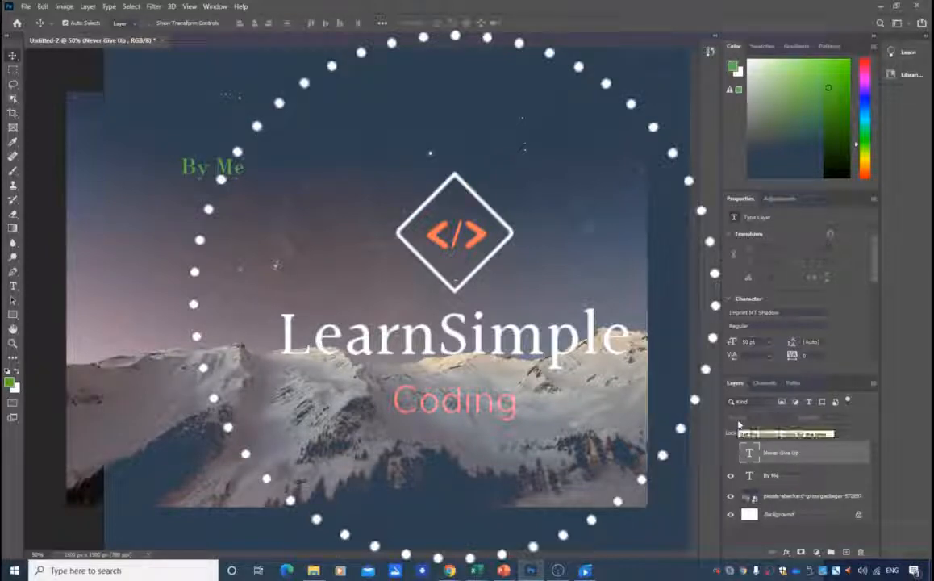
pyautogui.click(730, 452)
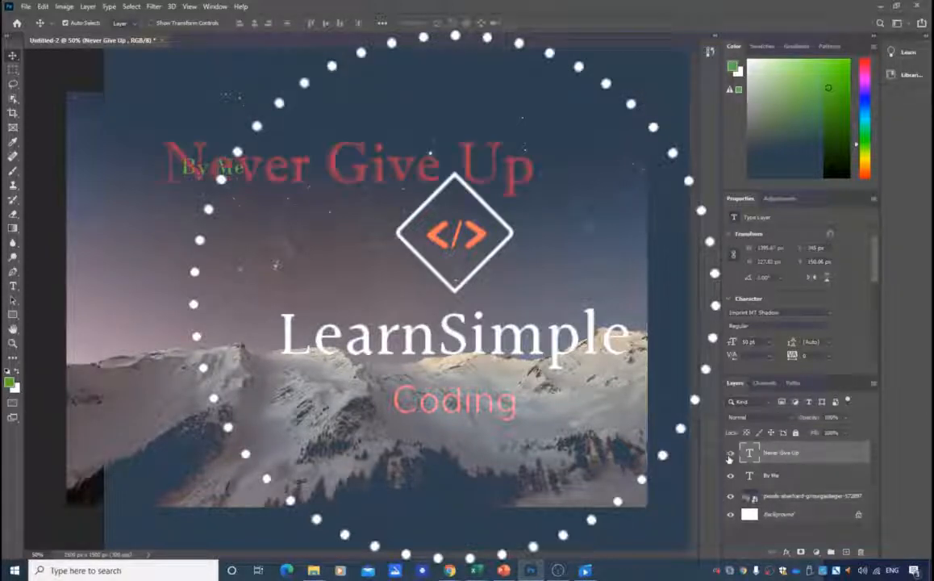
# Step: Return the By Me layer to the top of the stack and place its text just below the heading's left end
pyautogui.doubleClick(784, 452)
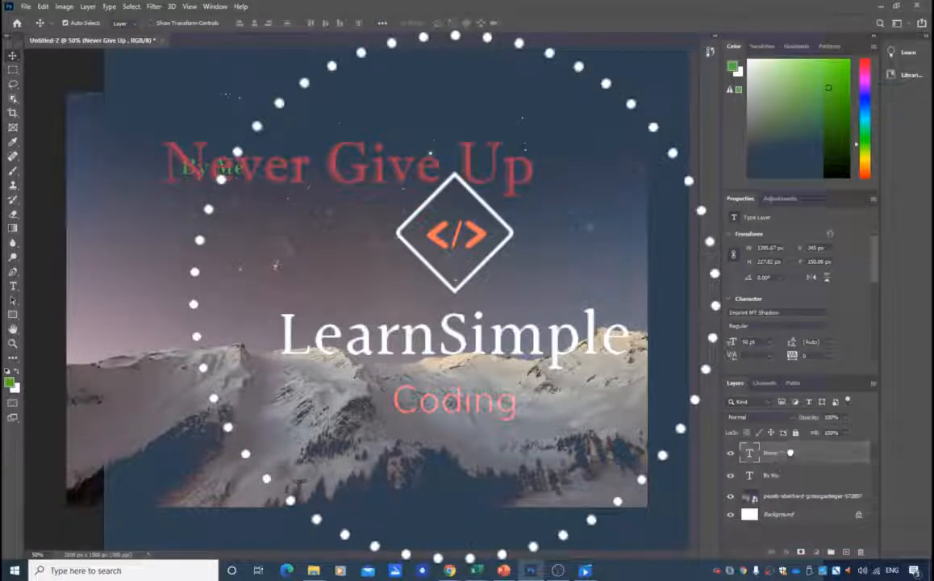
pyautogui.moveTo(789, 450); pyautogui.dragTo(789, 453)
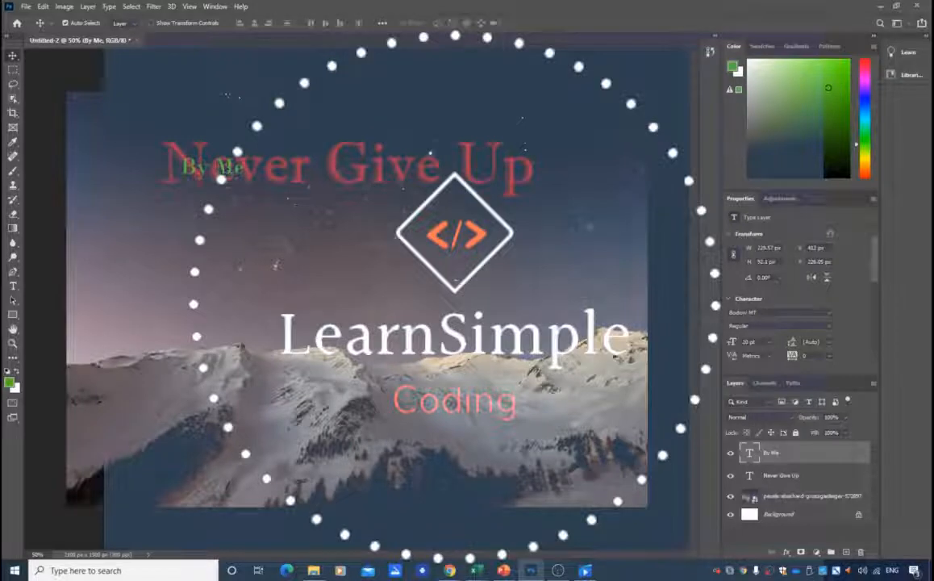
pyautogui.moveTo(182, 155); pyautogui.dragTo(164, 193)
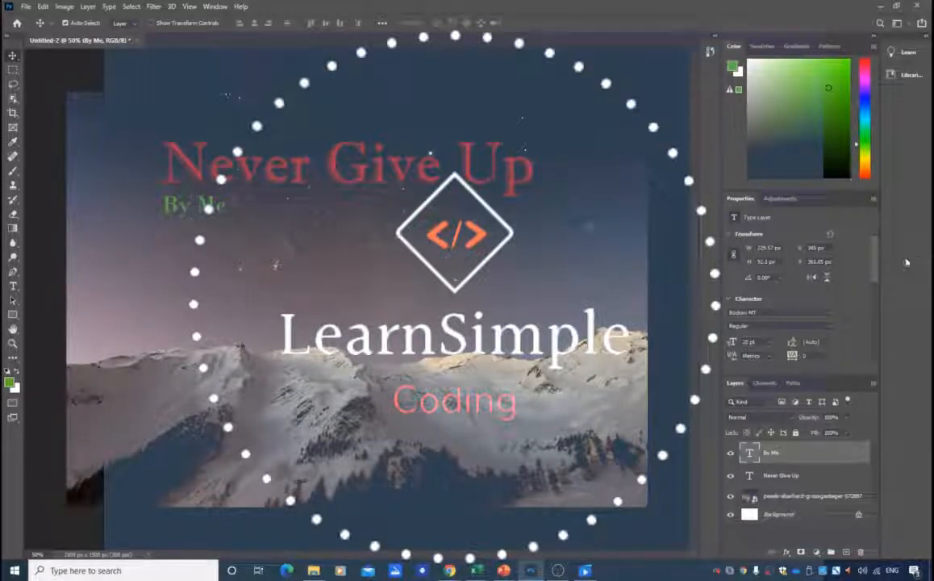
# Step: Preview the blend modes on the Never Give Up text layer without applying one
pyautogui.click(774, 496)
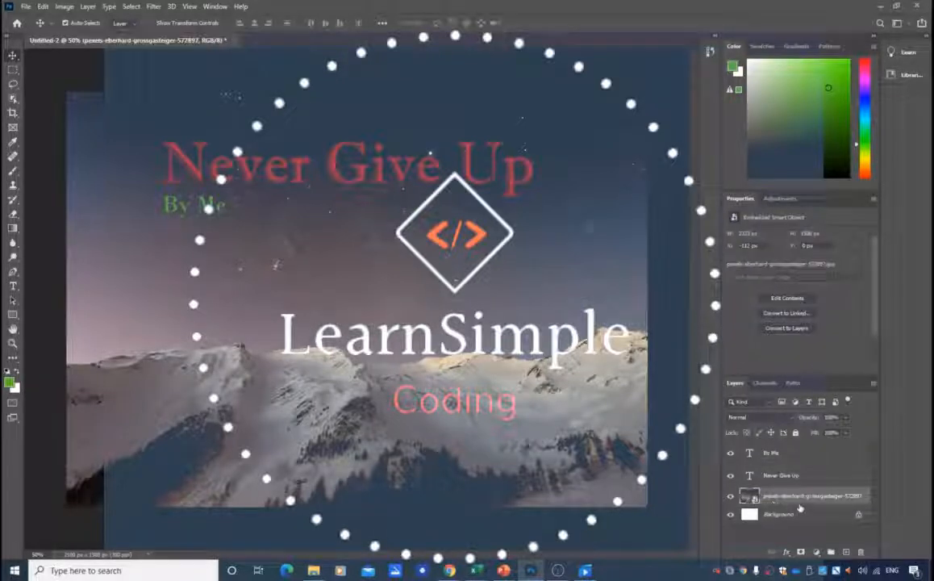
pyautogui.click(777, 454)
pyautogui.click(787, 476)
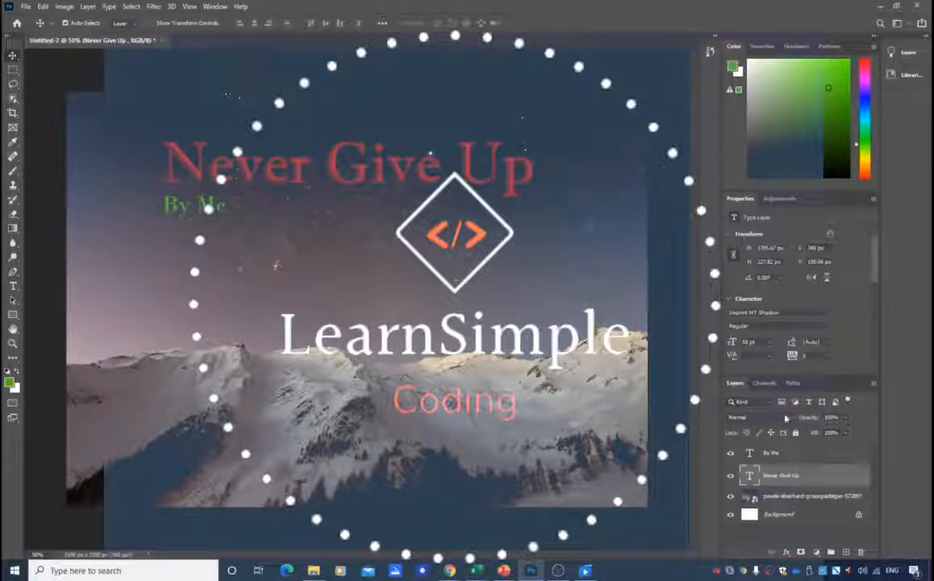
pyautogui.click(750, 417)
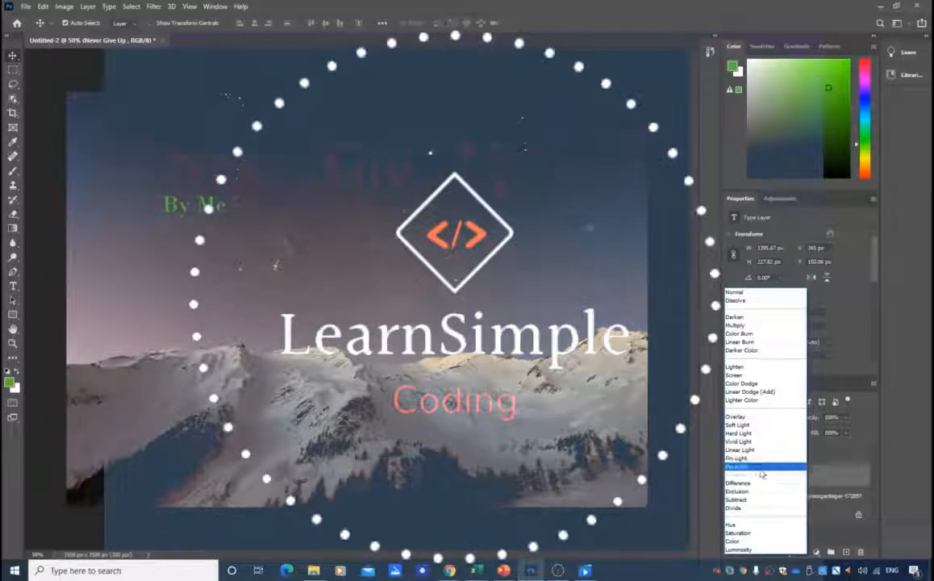
pyautogui.click(893, 438)
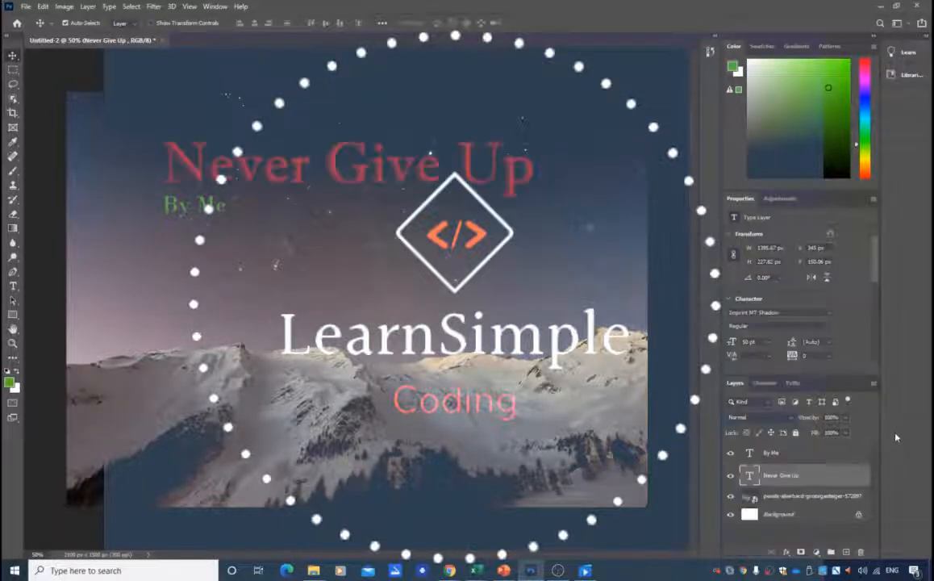
# Step: Preview the blend modes on the mountain photo layer and keep it at Normal
pyautogui.click(772, 499)
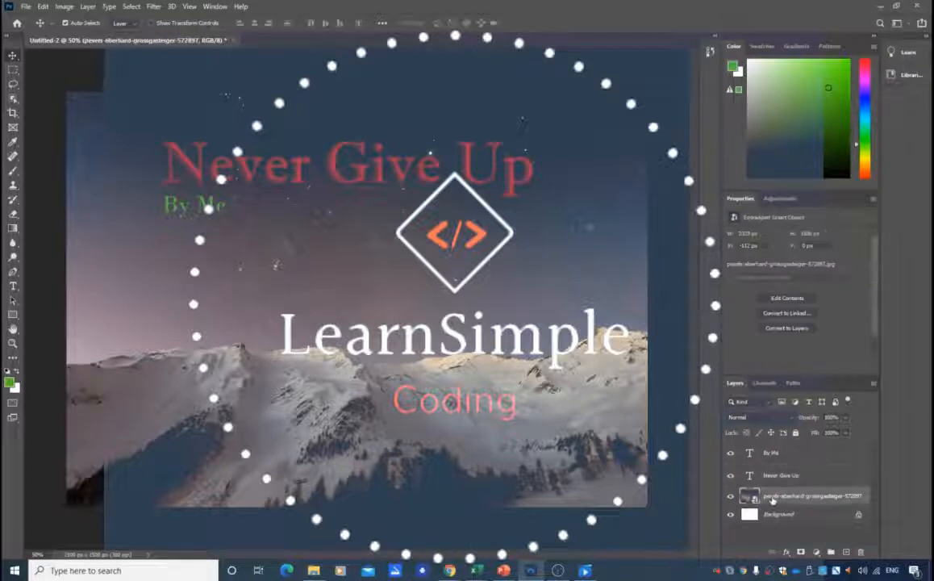
pyautogui.click(794, 418)
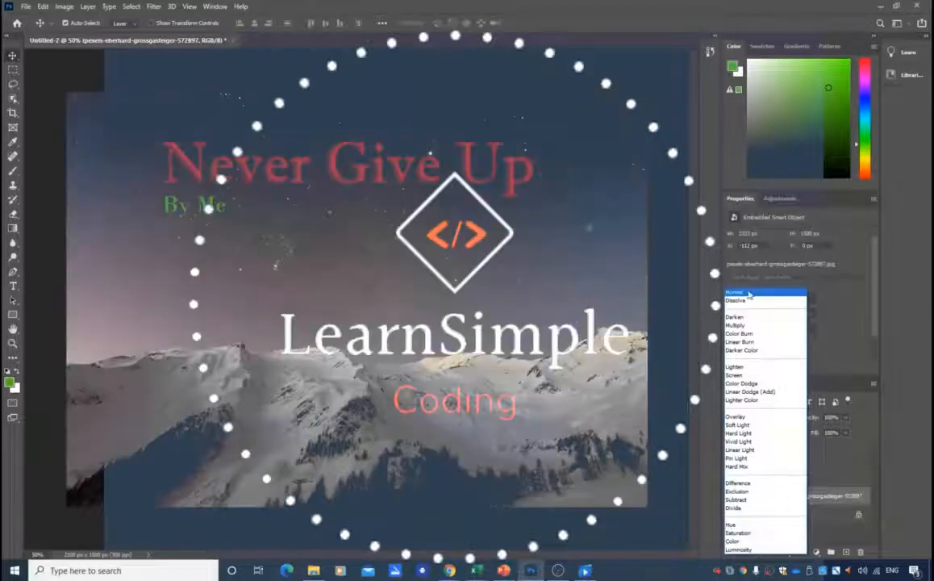
pyautogui.click(749, 294)
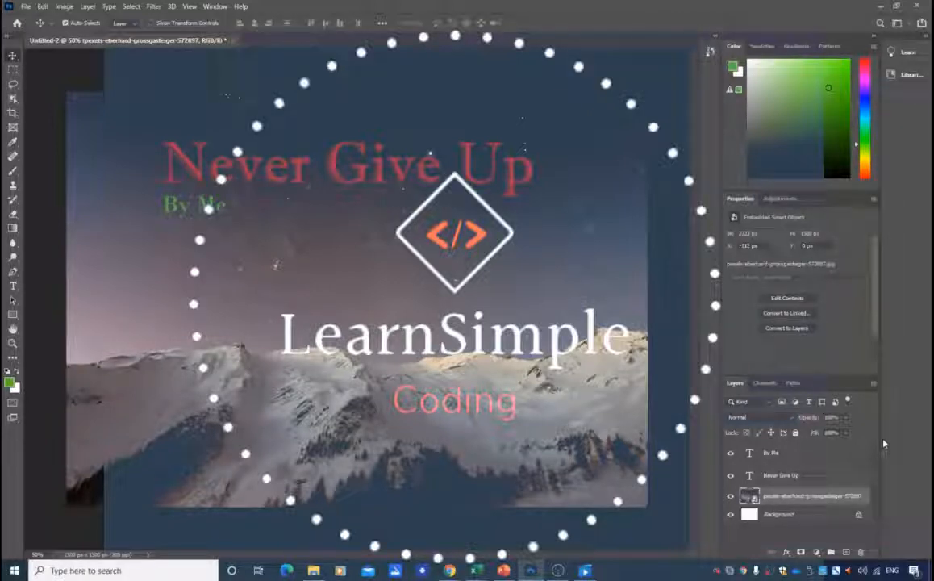
# Step: Reduce the Never Give Up text layer's opacity to about 50%
pyautogui.click(779, 475)
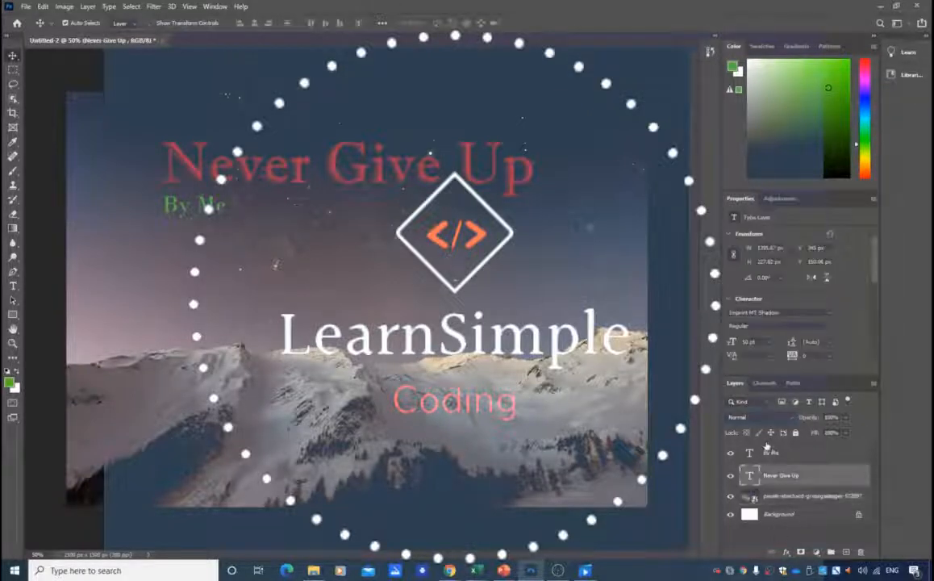
pyautogui.click(845, 419)
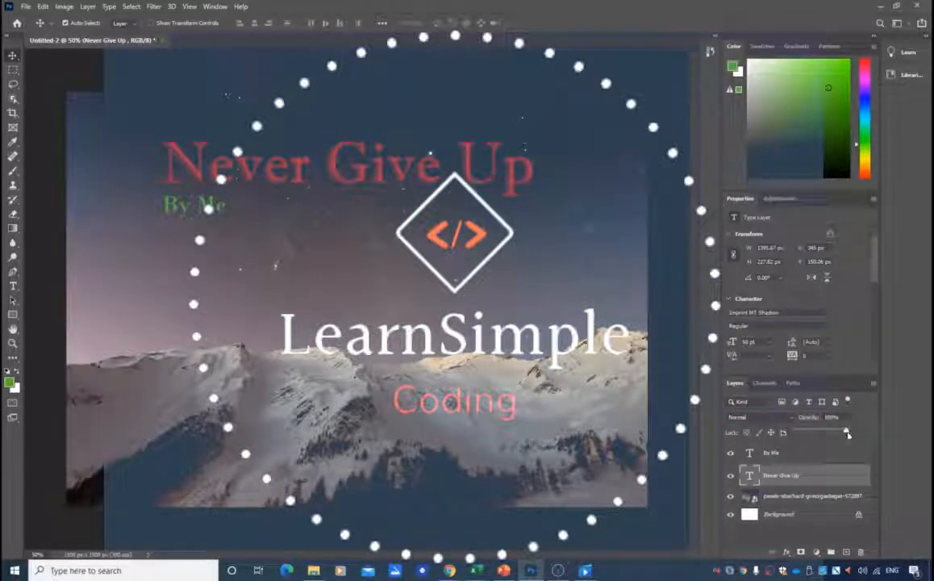
pyautogui.moveTo(847, 434); pyautogui.dragTo(820, 432)
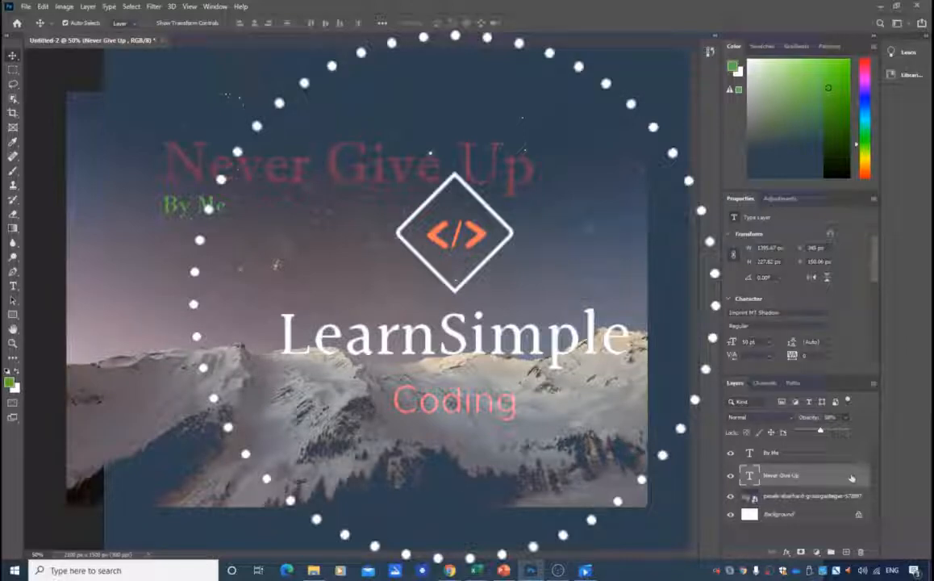
# Step: Reduce the By Me text layer's opacity to about 48%
pyautogui.click(789, 457)
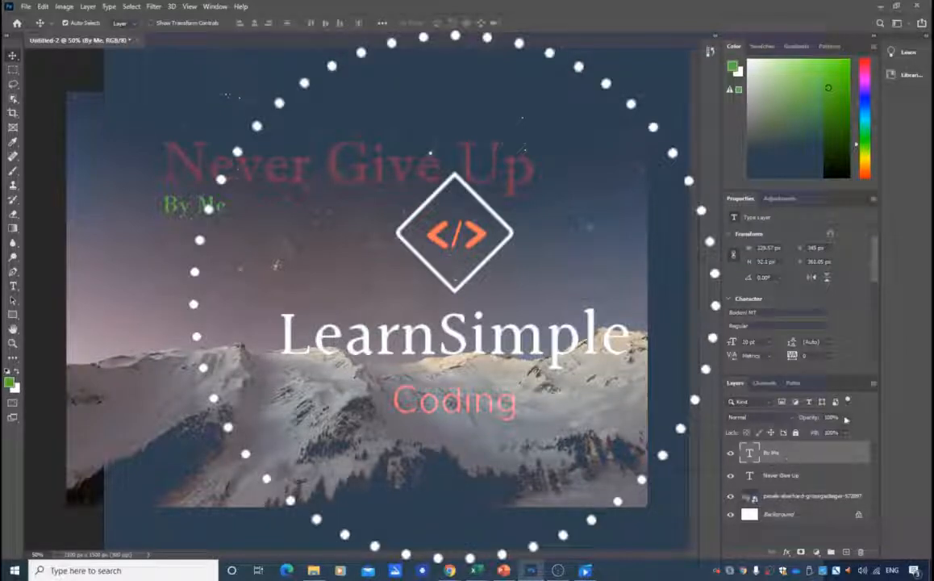
pyautogui.click(847, 417)
pyautogui.moveTo(849, 430); pyautogui.dragTo(816, 432)
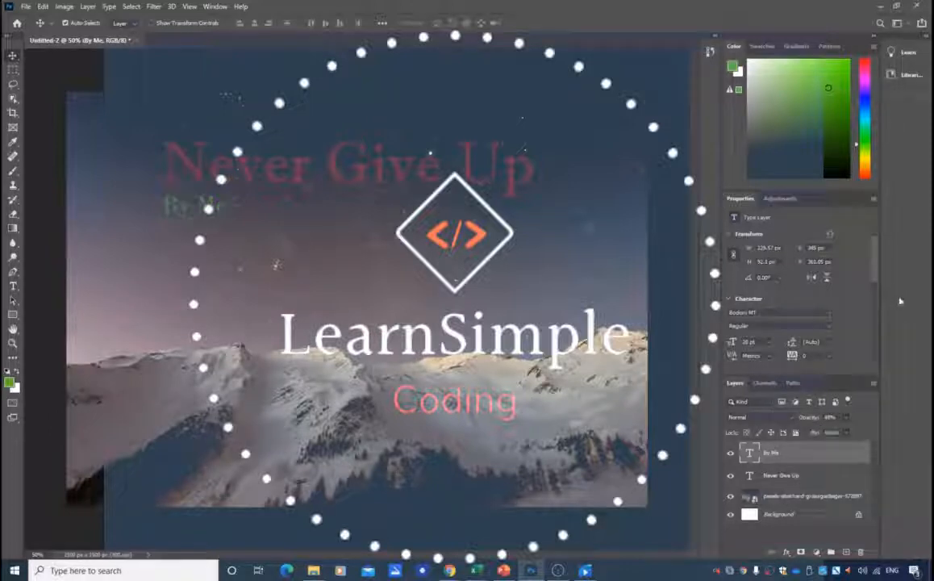
pyautogui.click(767, 401)
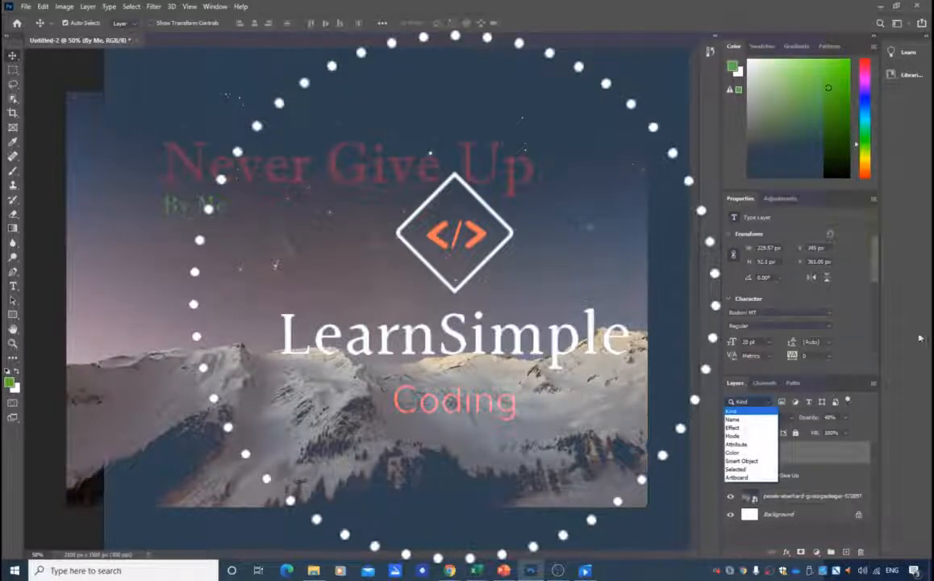
pyautogui.click(914, 331)
pyautogui.doubleClick(750, 475)
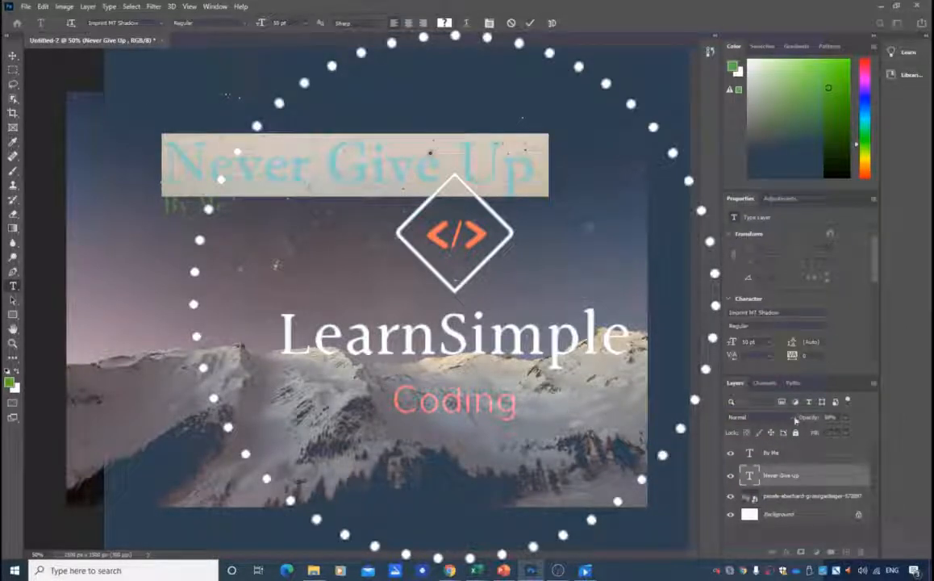
pyautogui.click(769, 402)
pyautogui.click(601, 375)
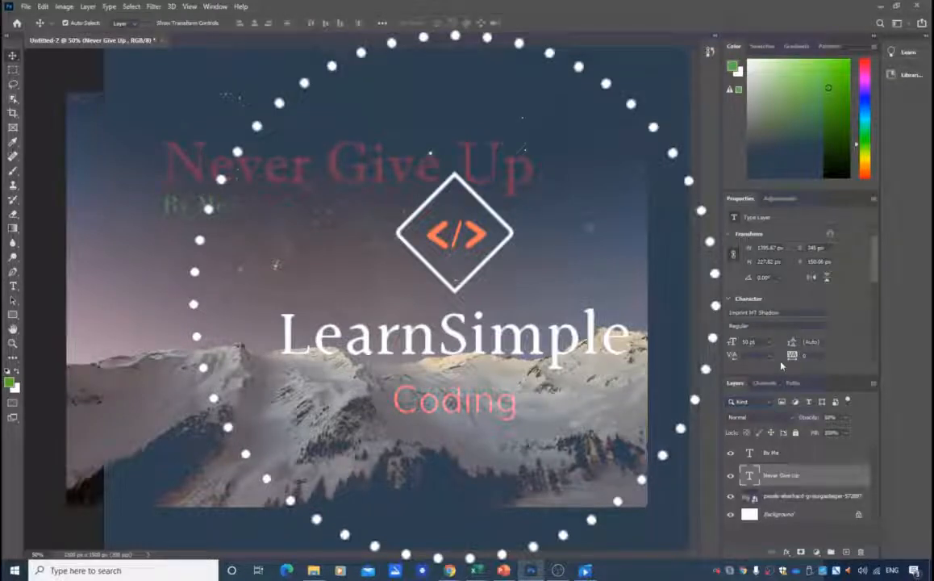
# Step: Preview the blend modes on the By Me text layer and keep it at Normal
pyautogui.click(804, 452)
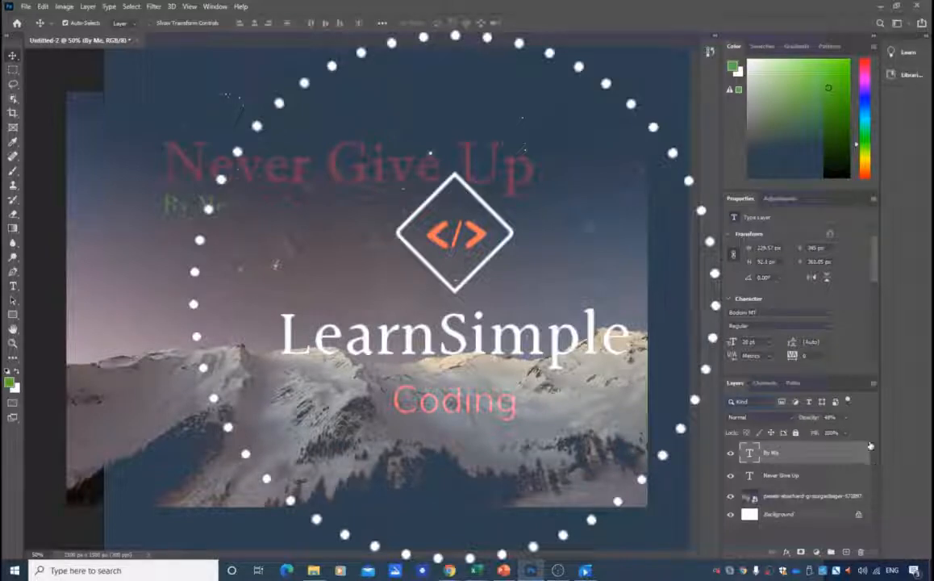
pyautogui.click(767, 420)
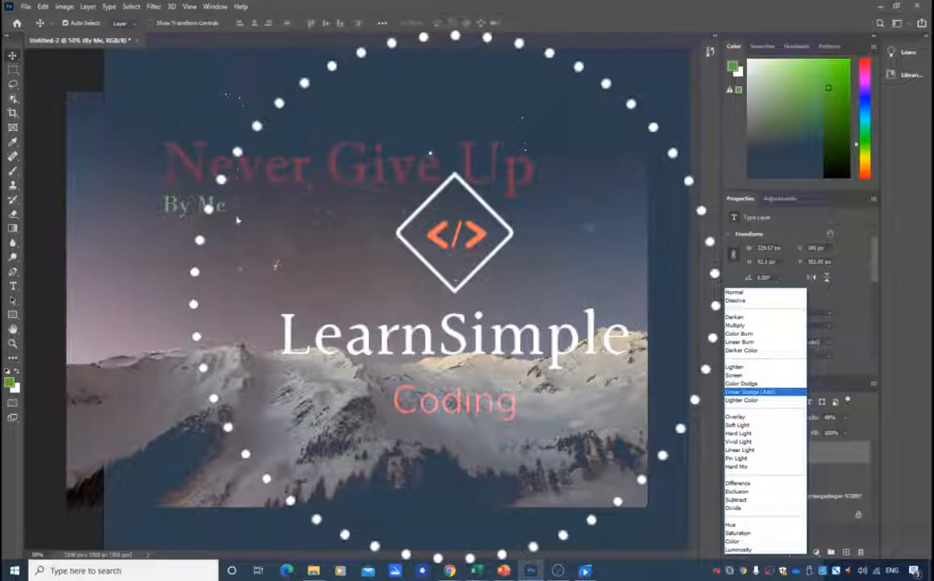
pyautogui.click(765, 292)
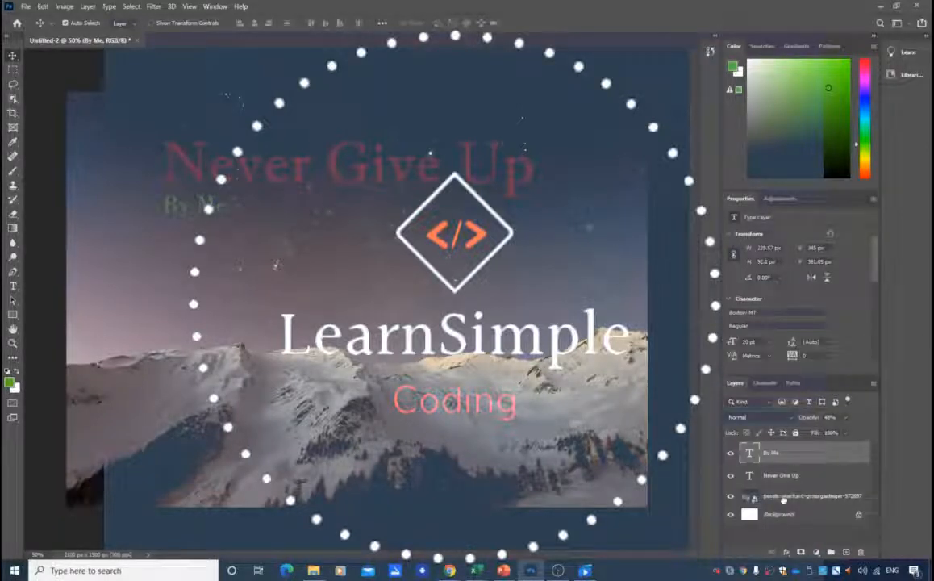
# Step: Preview the blend modes and the opacity setting on the mountain photo layer, keeping it at Normal and 100%
pyautogui.click(782, 497)
pyautogui.click(749, 417)
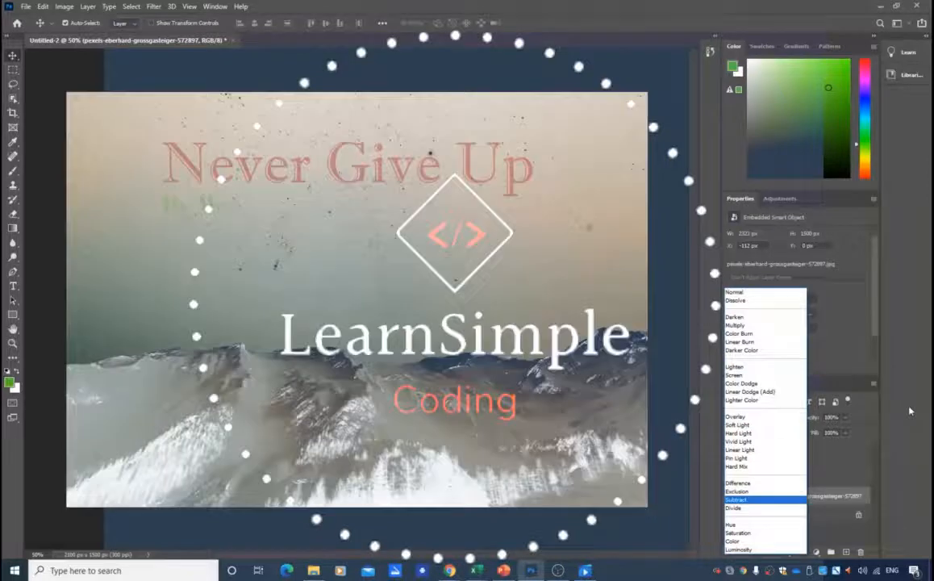
pyautogui.click(909, 411)
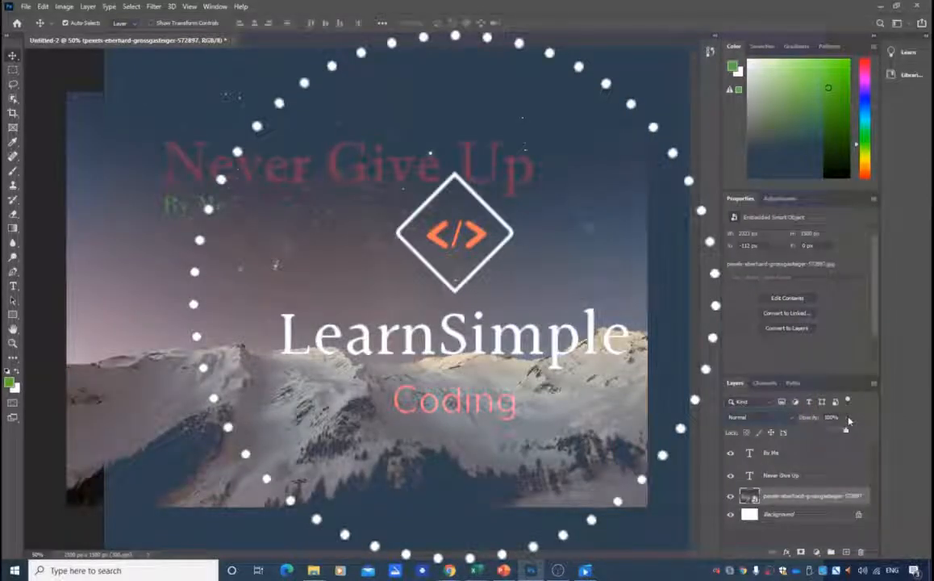
pyautogui.moveTo(844, 418); pyautogui.dragTo(877, 430)
pyautogui.click(900, 244)
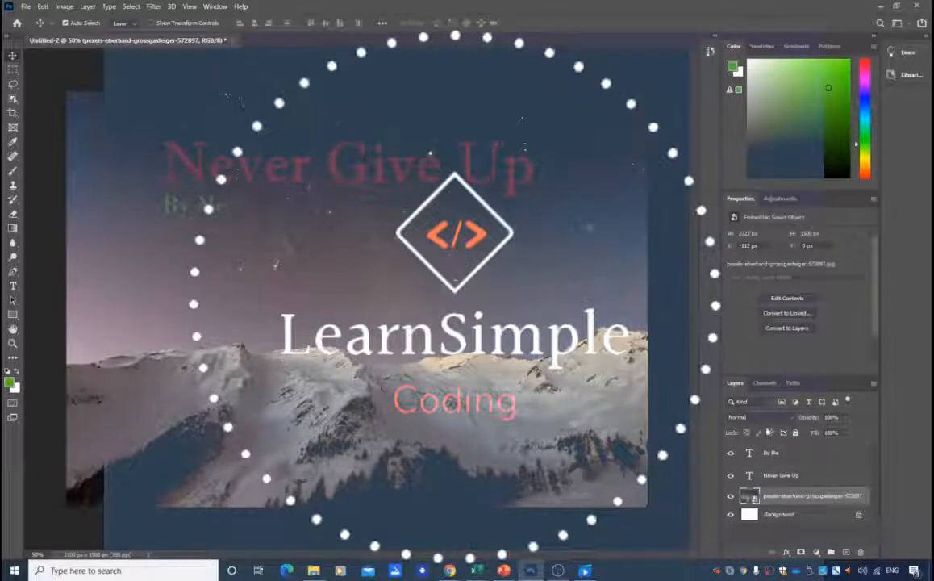
pyautogui.click(738, 417)
pyautogui.press('Escape')
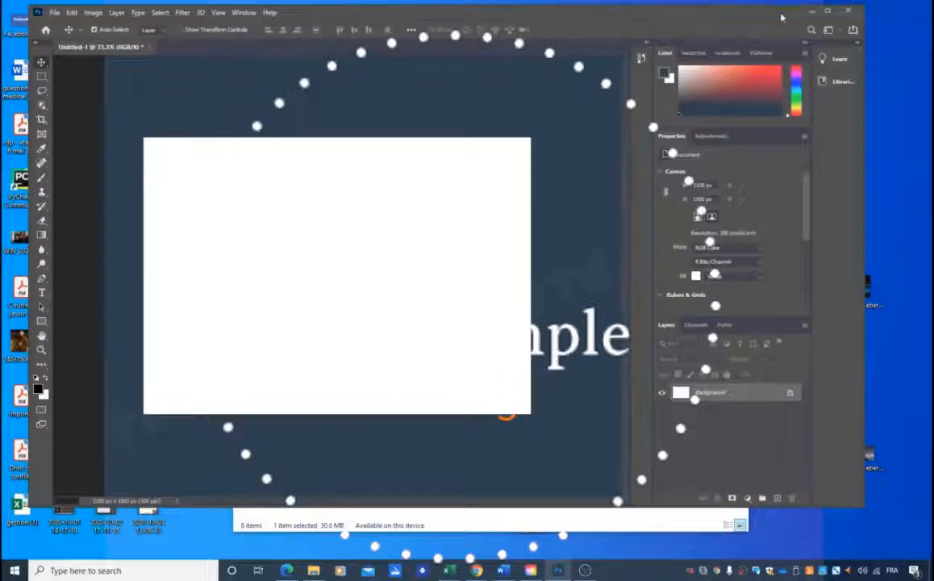
# Step: Place the mountain photo from the desktop into the Untitled-1 document, scaled to about 2.52% in the canvas's lower right
pyautogui.moveTo(768, 16); pyautogui.dragTo(744, 19)
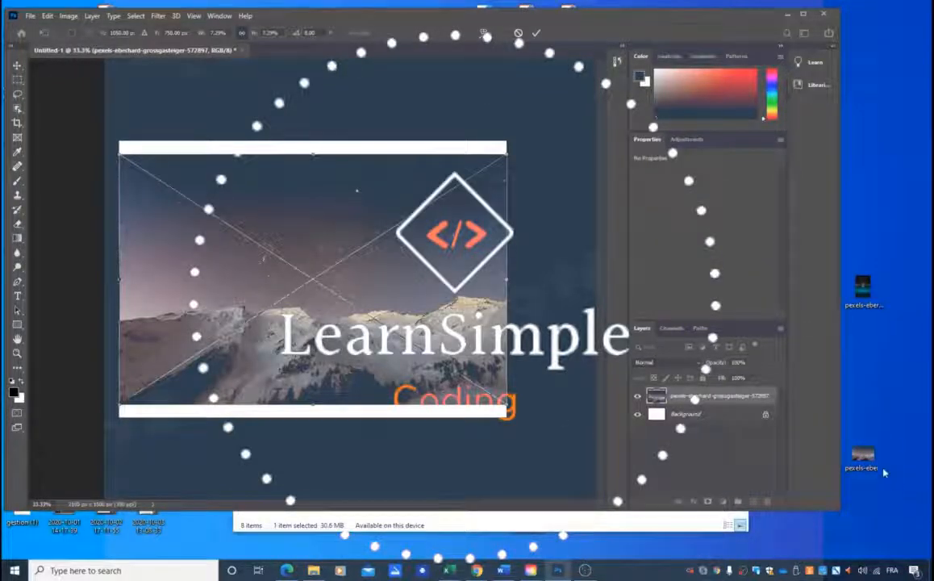
pyautogui.doubleClick(727, 13)
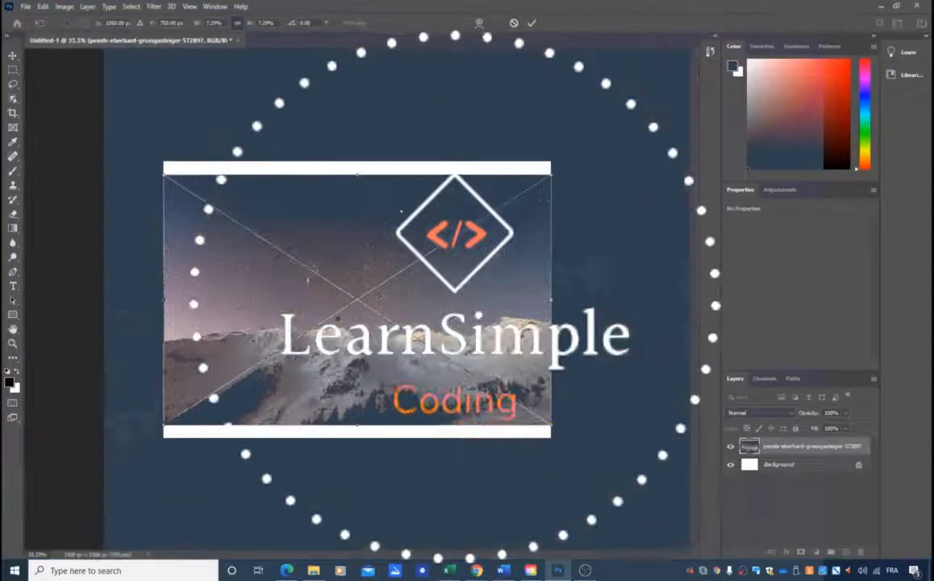
pyautogui.moveTo(164, 175); pyautogui.dragTo(417, 340)
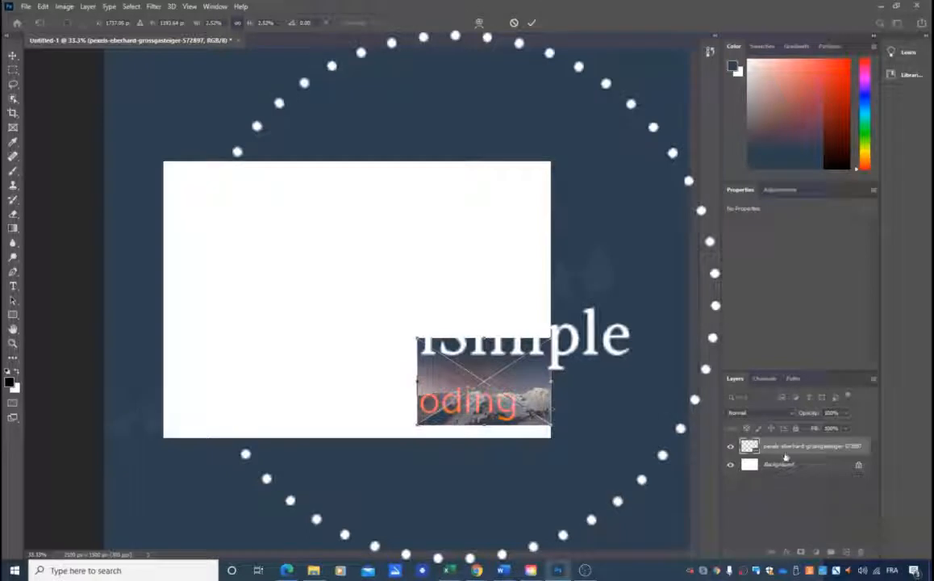
pyautogui.press('Return')
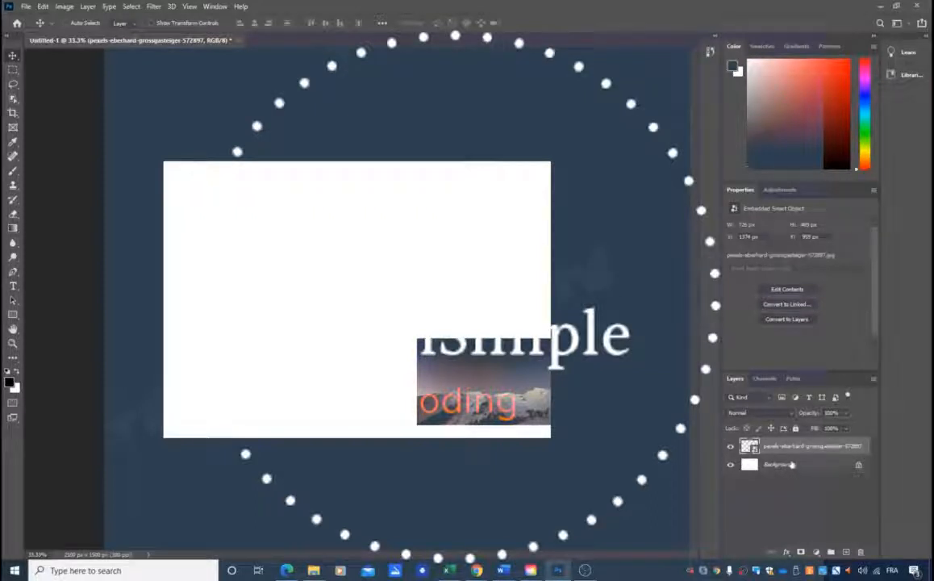
# Step: Duplicate the mountain photo layer five times
pyautogui.click(790, 505)
pyautogui.hotkey('ctrl', 'v')
pyautogui.hotkey('ctrl', 'v')
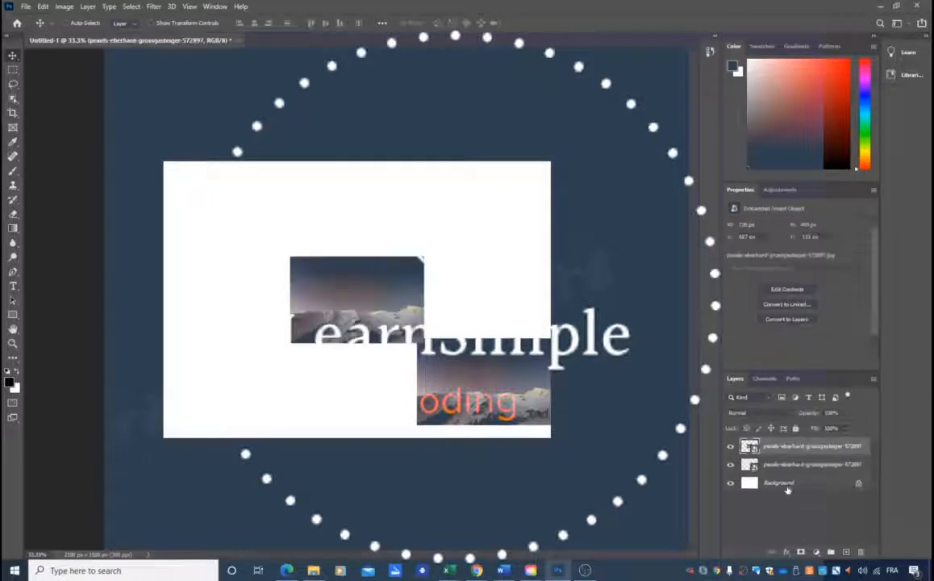
pyautogui.hotkey('ctrl', 'v')
pyautogui.hotkey('ctrl', 'v')
pyautogui.hotkey('ctrl', 'v')
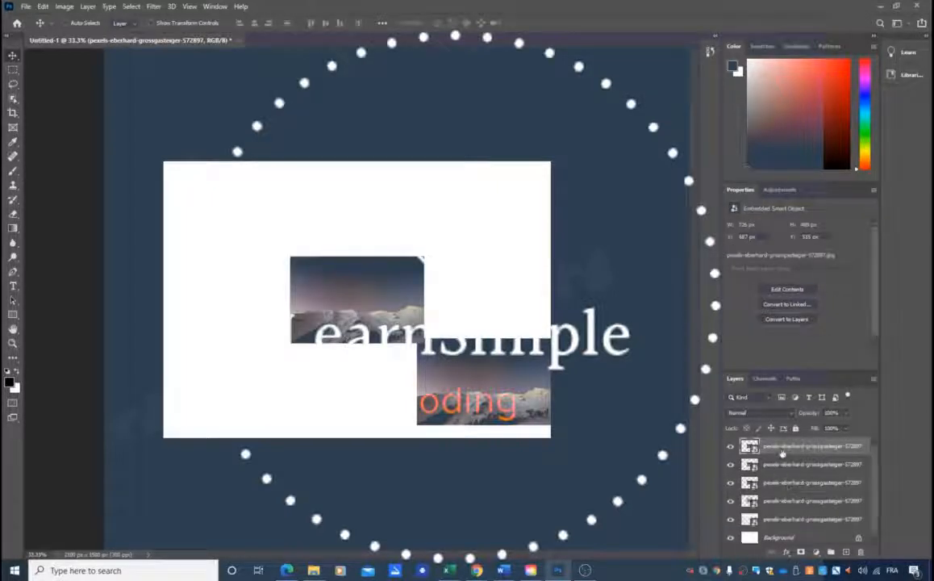
# Step: Move one photo copy to the canvas's upper right and stack three others in a column along its left side
pyautogui.moveTo(322, 273); pyautogui.dragTo(429, 198)
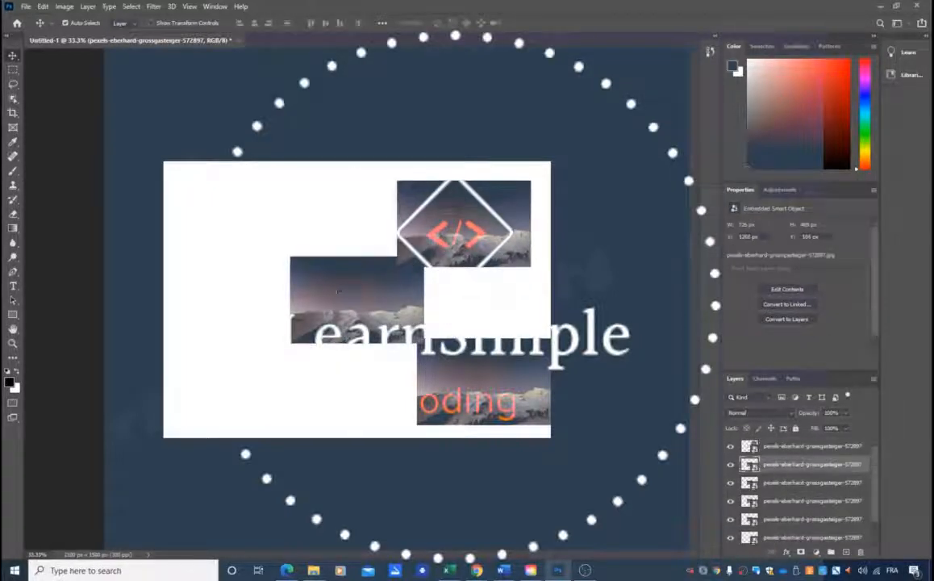
pyautogui.moveTo(342, 282); pyautogui.dragTo(232, 197)
pyautogui.moveTo(312, 297); pyautogui.dragTo(204, 377)
pyautogui.moveTo(327, 312); pyautogui.dragTo(218, 311)
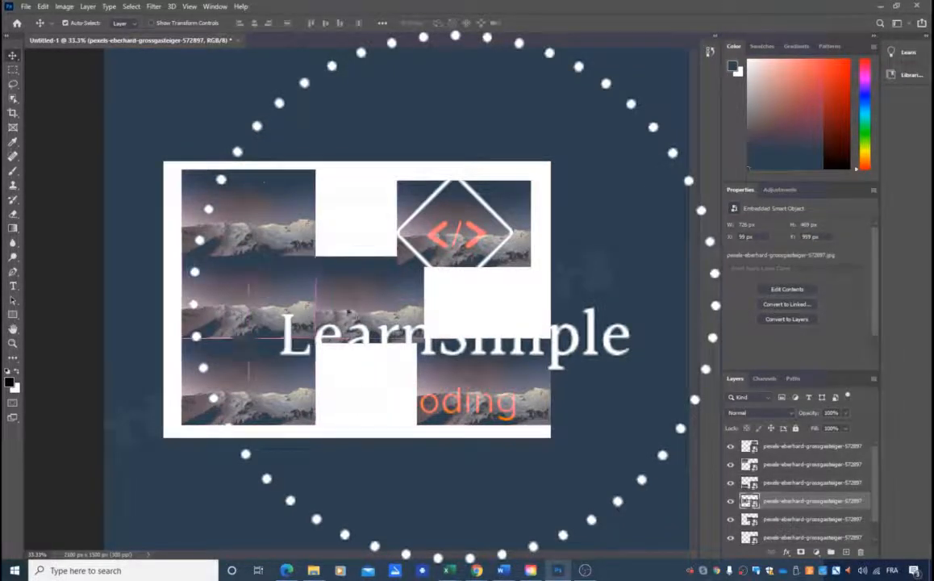
# Step: Line up the three remaining photos in a second column to the right of the first one
pyautogui.moveTo(378, 283); pyautogui.dragTo(466, 312)
pyautogui.moveTo(450, 233); pyautogui.dragTo(414, 223)
pyautogui.moveTo(442, 284); pyautogui.dragTo(404, 284)
pyautogui.moveTo(473, 363); pyautogui.dragTo(425, 371)
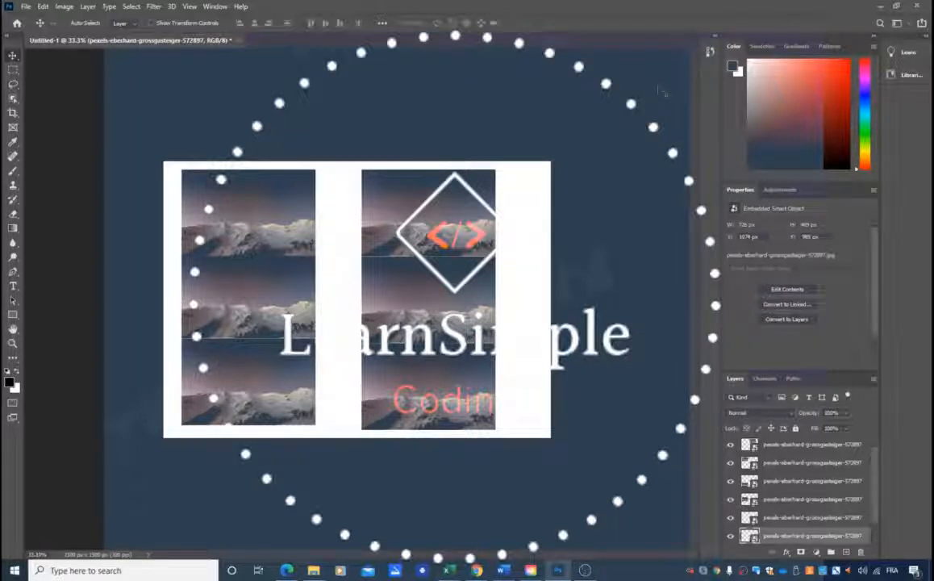
# Step: Undo the last two photo moves and display the document's history
pyautogui.hotkey('ctrl', 'z')
pyautogui.hotkey('ctrl', 'z')
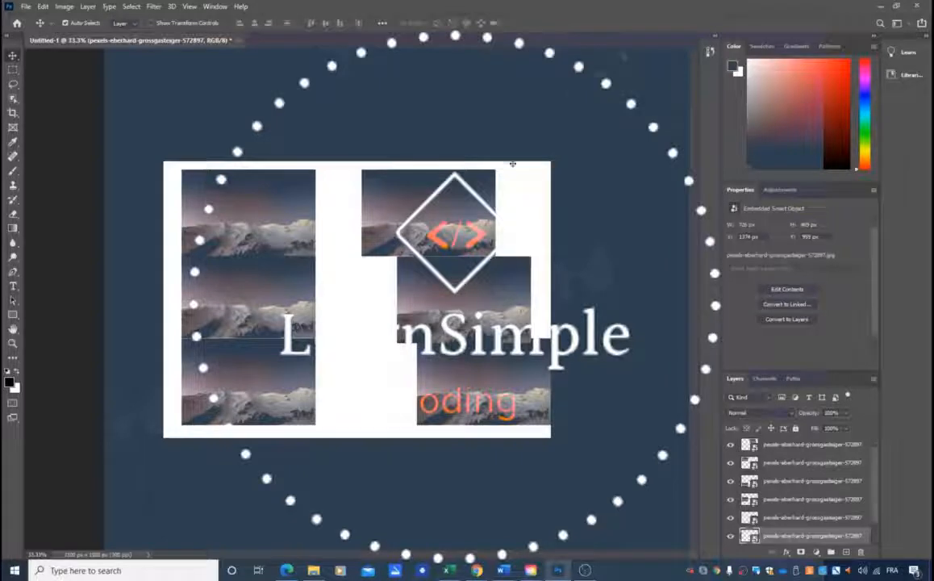
pyautogui.click(214, 6)
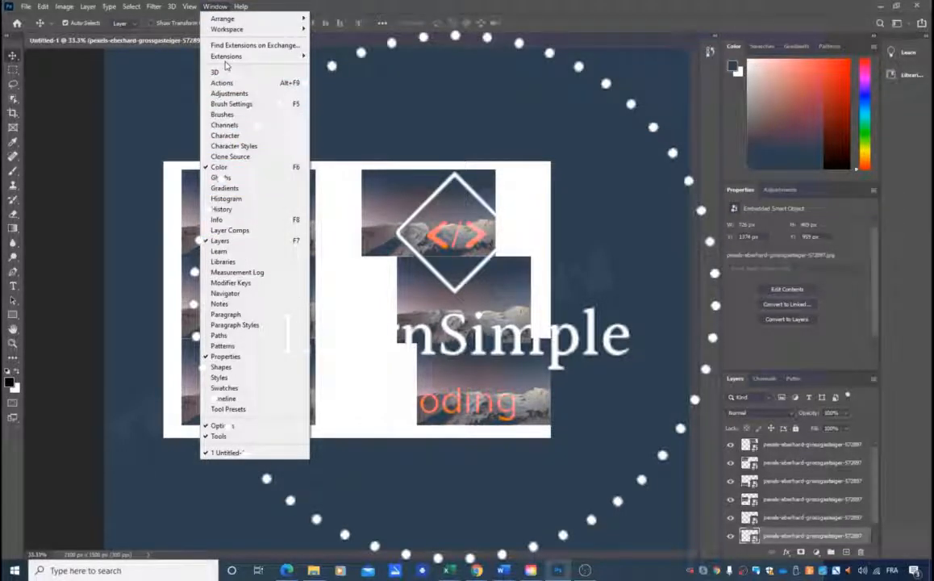
pyautogui.click(219, 210)
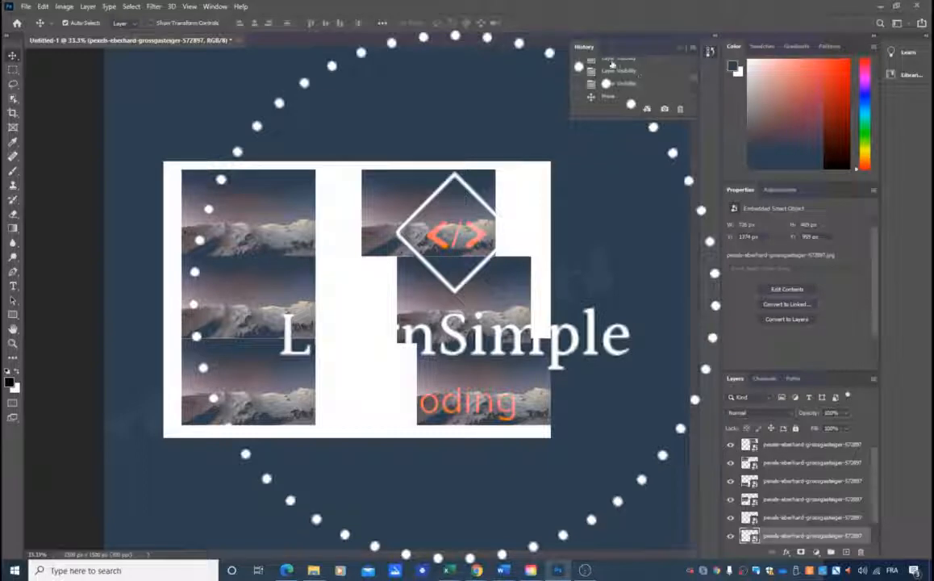
# Step: Enlarge the history list and look through its recorded states from the first to the latest
pyautogui.scroll(3, 618, 85)
pyautogui.scroll(5, 618, 85)
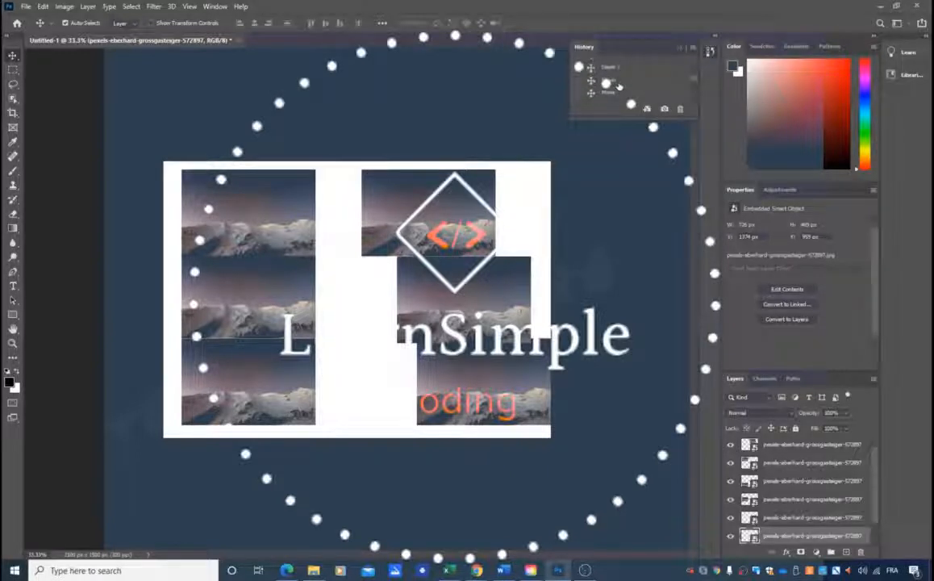
pyautogui.scroll(5, 618, 85)
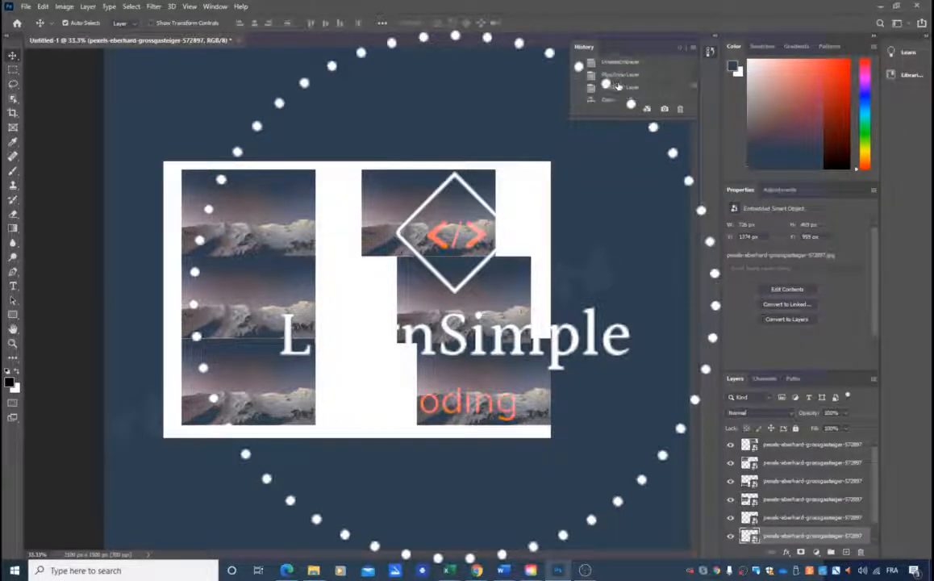
pyautogui.scroll(5, 637, 89)
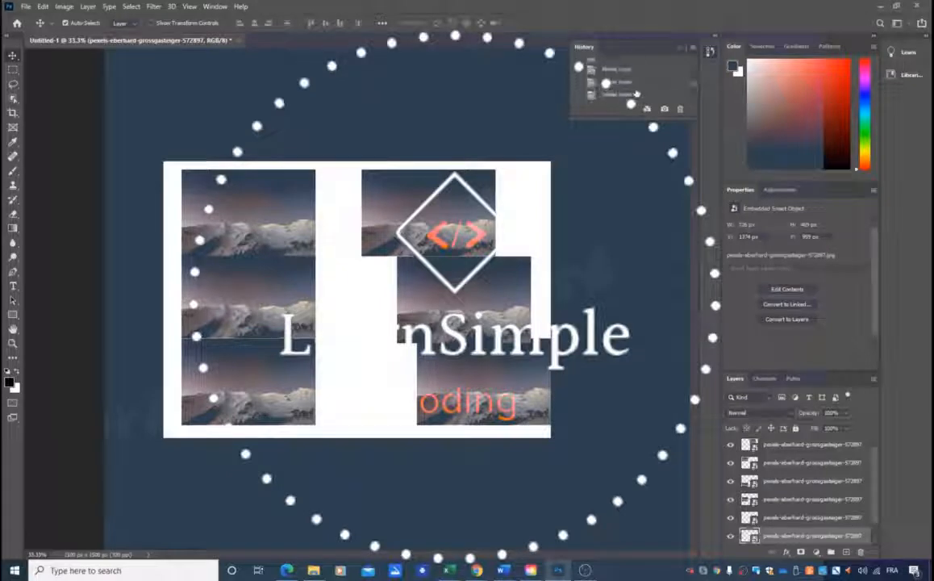
pyautogui.moveTo(634, 119); pyautogui.dragTo(643, 551)
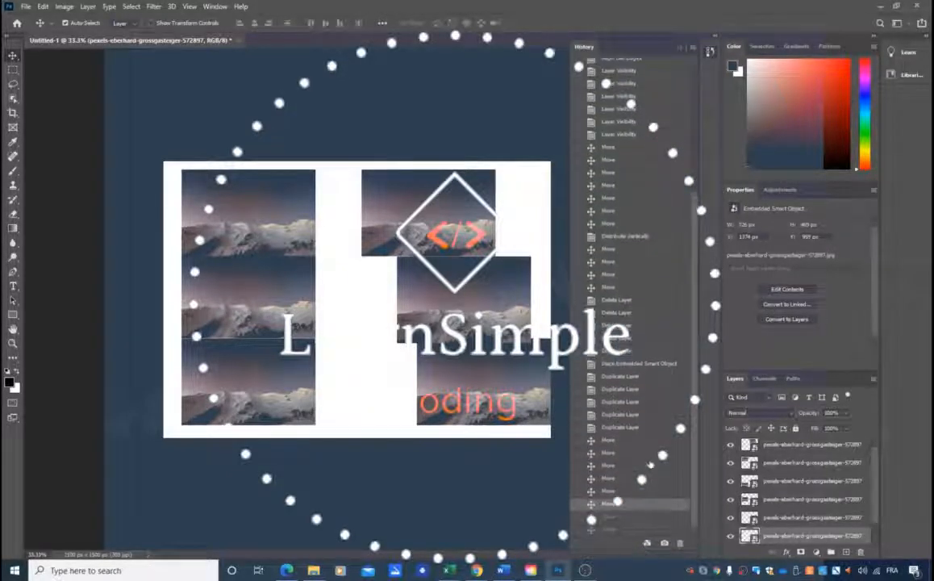
pyautogui.scroll(5, 660, 458)
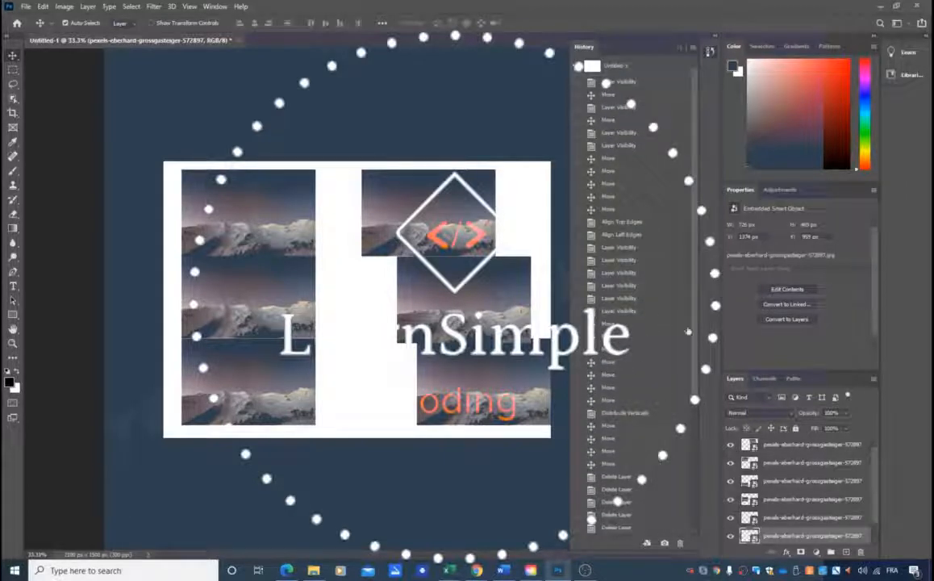
pyautogui.scroll(-5, 645, 484)
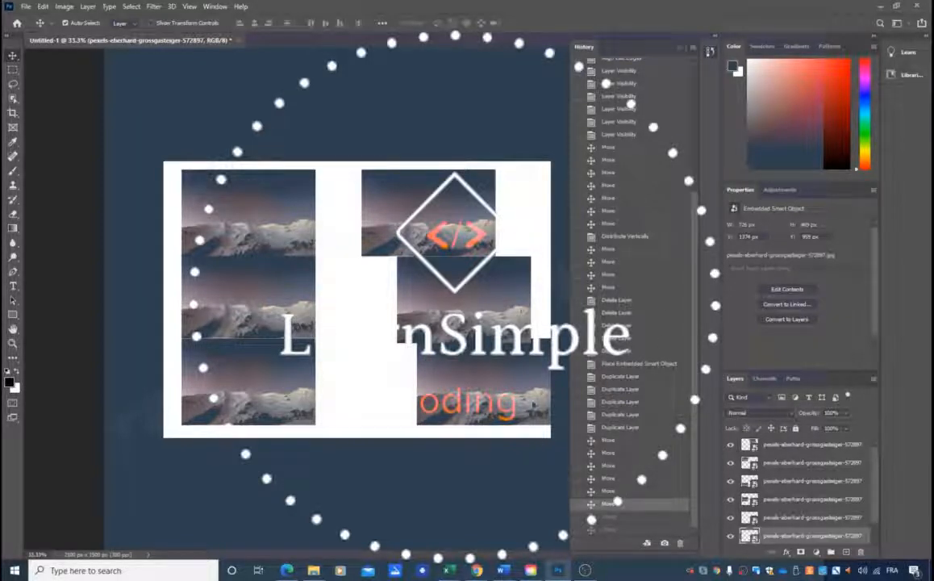
# Step: Revert the document to the first Delete Layer history state, return to the second-to-last Move state, and collapse the history
pyautogui.click(618, 300)
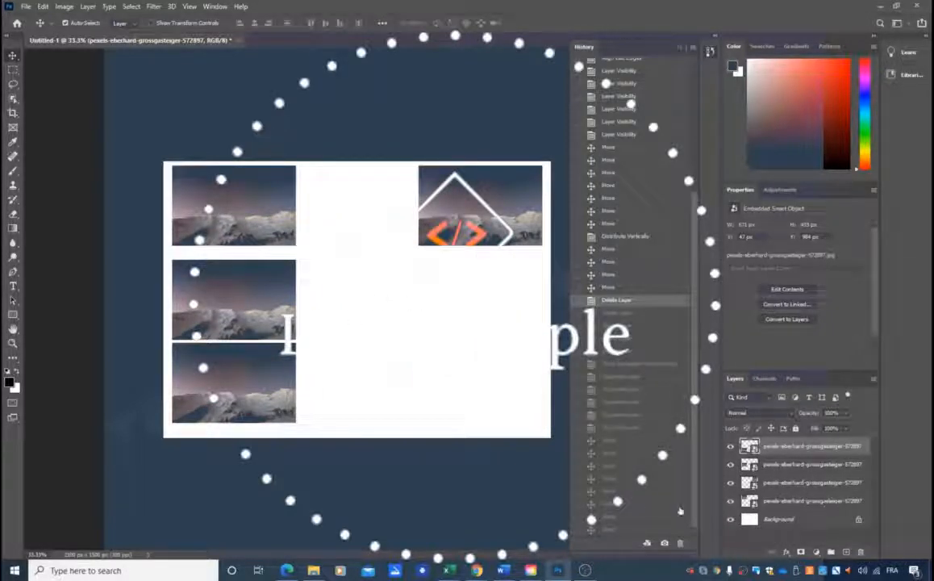
pyautogui.click(618, 515)
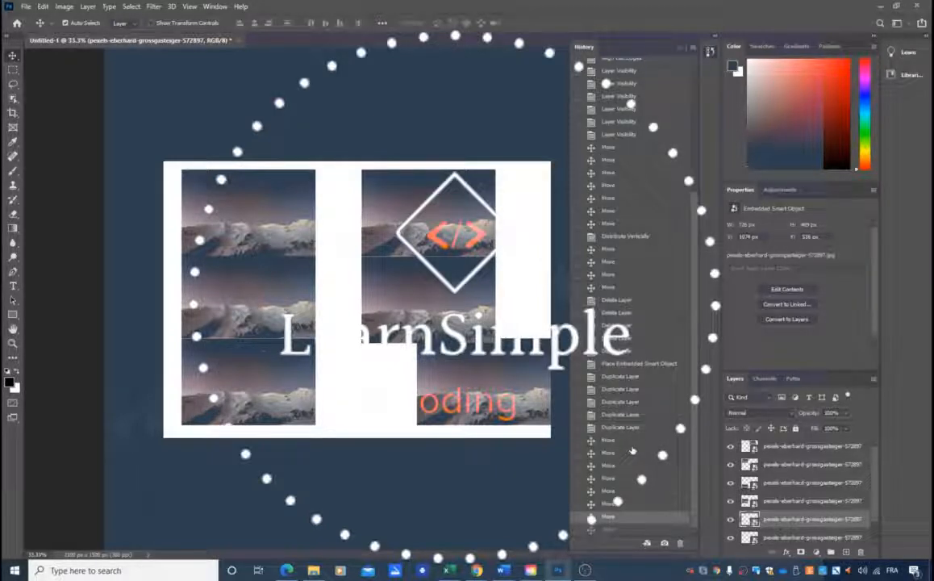
pyautogui.click(681, 48)
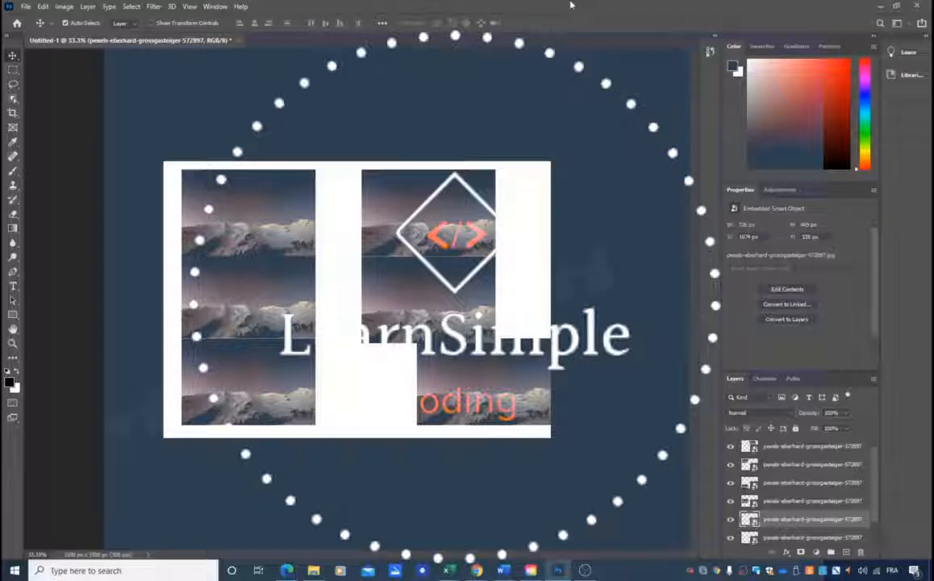
# Step: Scale the upper-left photo down to about 1.10% with Free Transform, keeping its upper-left corner in place
pyautogui.click(284, 238)
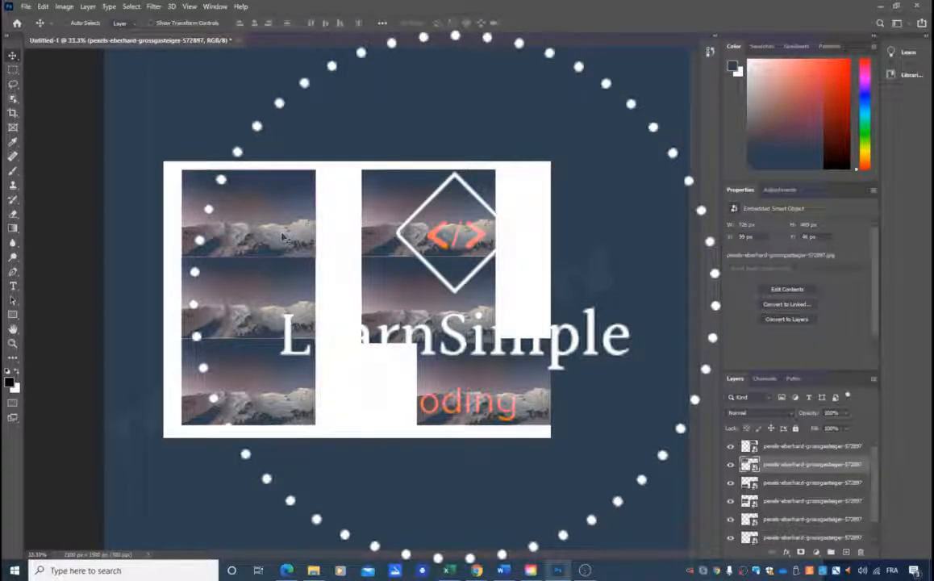
pyautogui.hotkey('ctrl', 't')
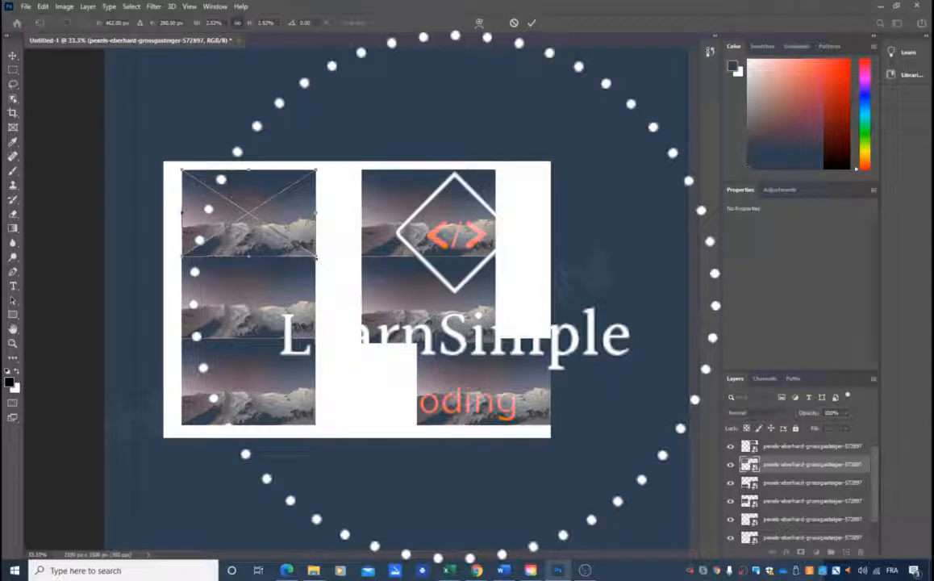
pyautogui.moveTo(316, 256); pyautogui.dragTo(233, 229)
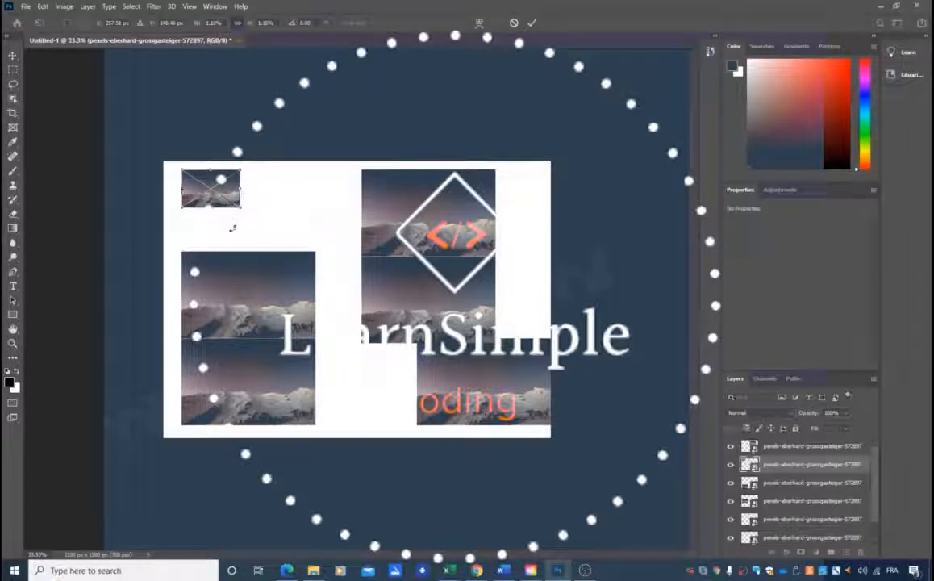
pyautogui.press('Return')
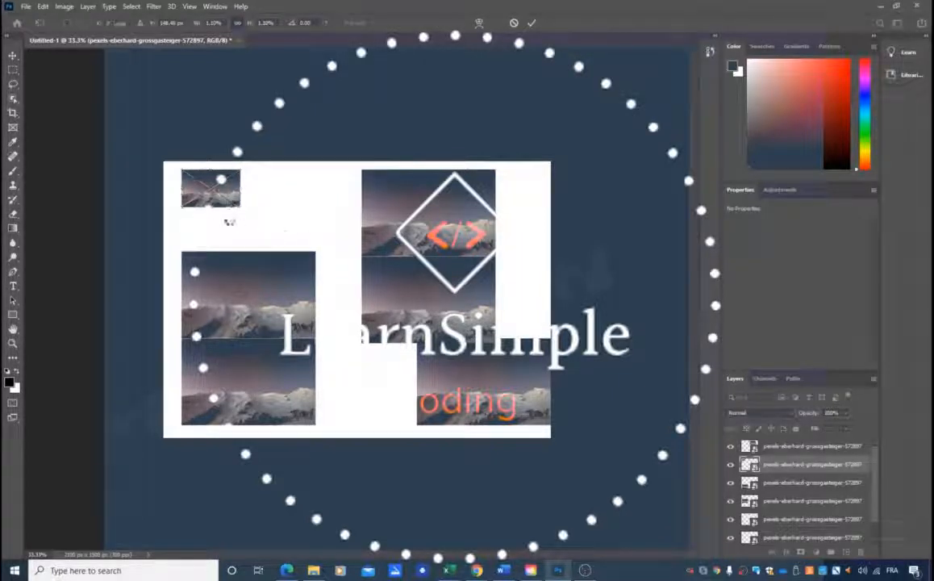
# Step: Delete the other five photo layers, keeping only the small upper-left photo and the background
pyautogui.click(803, 501)
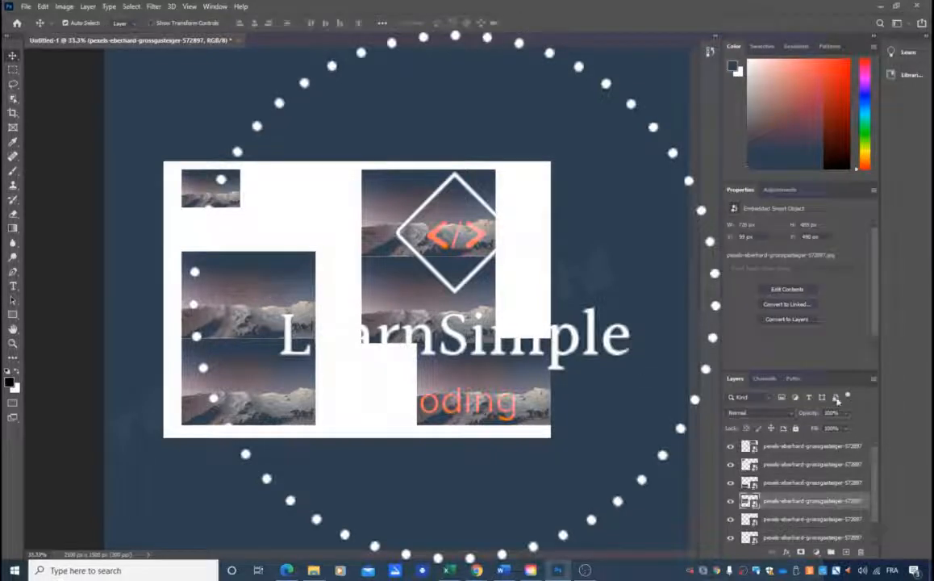
pyautogui.press('Delete')
pyautogui.press('Delete')
pyautogui.press('Delete')
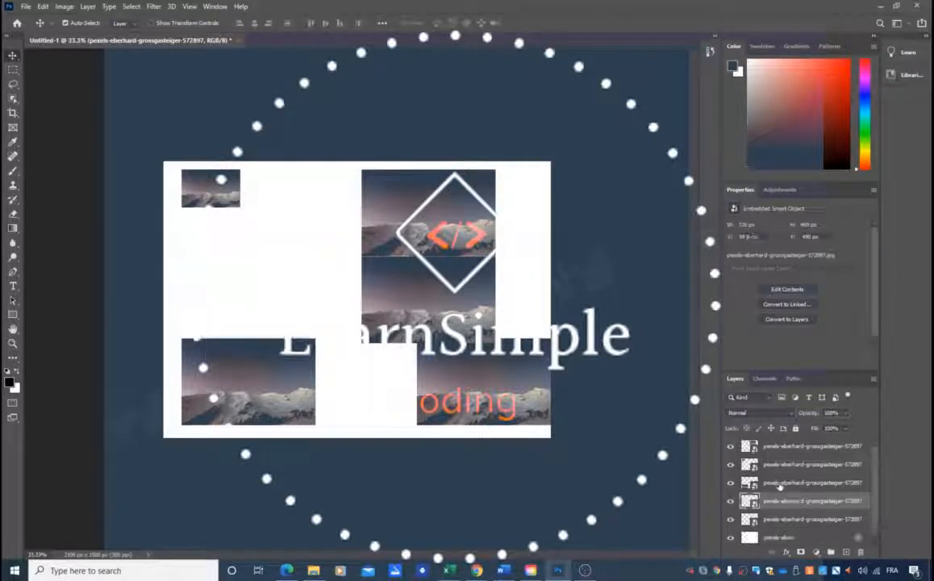
pyautogui.press('Delete')
pyautogui.press('Delete')
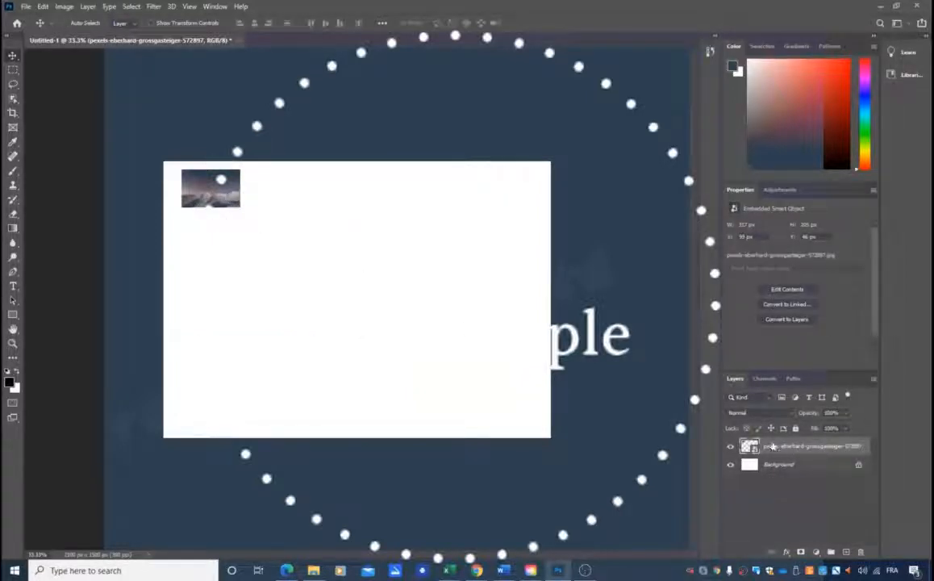
# Step: Paste ten copies of the small mountain photo into the document as separate layers
pyautogui.hotkey('ctrl', 'v')
pyautogui.hotkey('ctrl', 'v')
pyautogui.hotkey('ctrl', 'v')
pyautogui.hotkey('ctrl', 'v')
pyautogui.hotkey('ctrl', 'v')
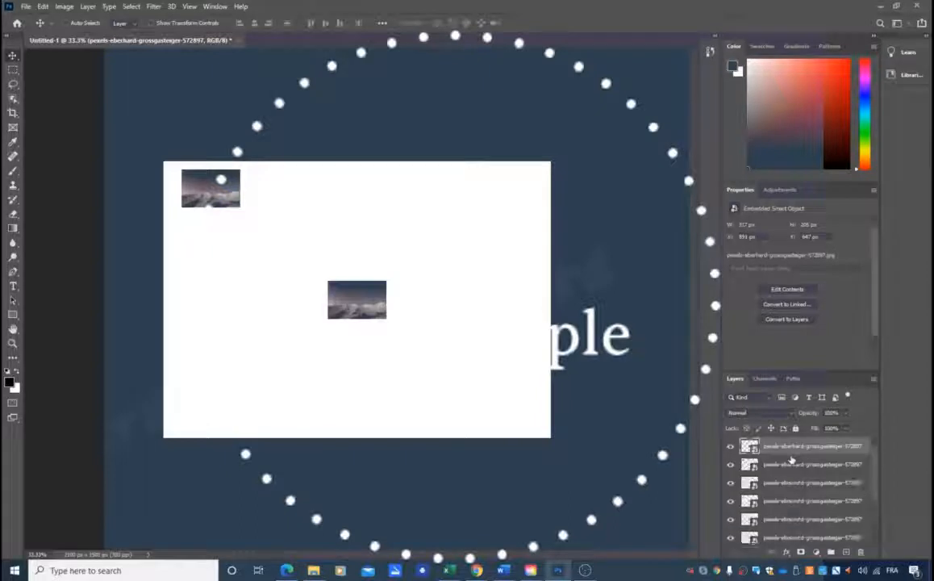
# Step: Scatter the pasted photo copies across the white canvas with the Move tool, leaving the original in its upper-left corner
pyautogui.moveTo(241, 274); pyautogui.dragTo(237, 274)
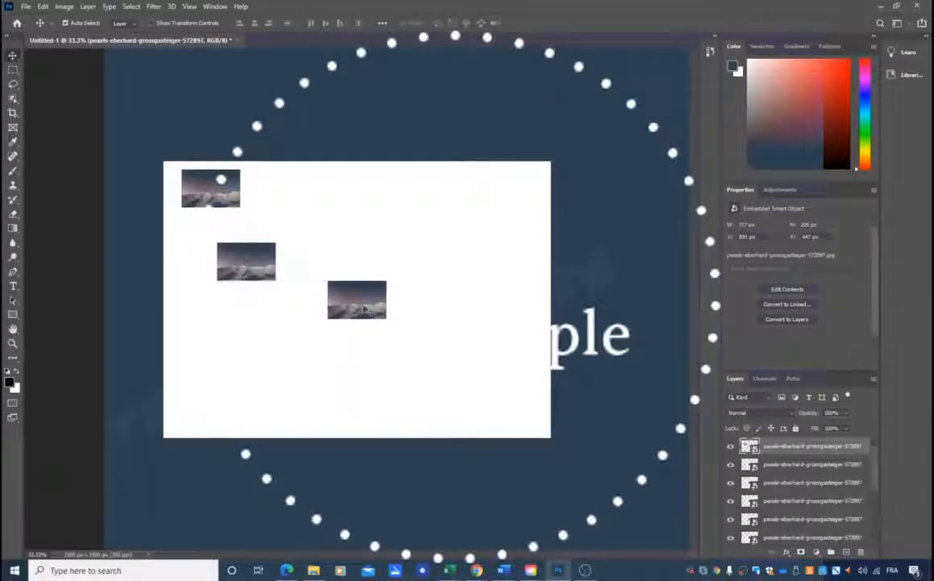
pyautogui.moveTo(358, 307); pyautogui.dragTo(267, 303)
pyautogui.moveTo(355, 302); pyautogui.dragTo(483, 296)
pyautogui.moveTo(355, 303); pyautogui.dragTo(408, 371)
pyautogui.moveTo(355, 303); pyautogui.dragTo(330, 202)
# Step: Select all the photo layers without the background, align their left edges, and nudge the resulting column slightly to the left
pyautogui.click(806, 464)
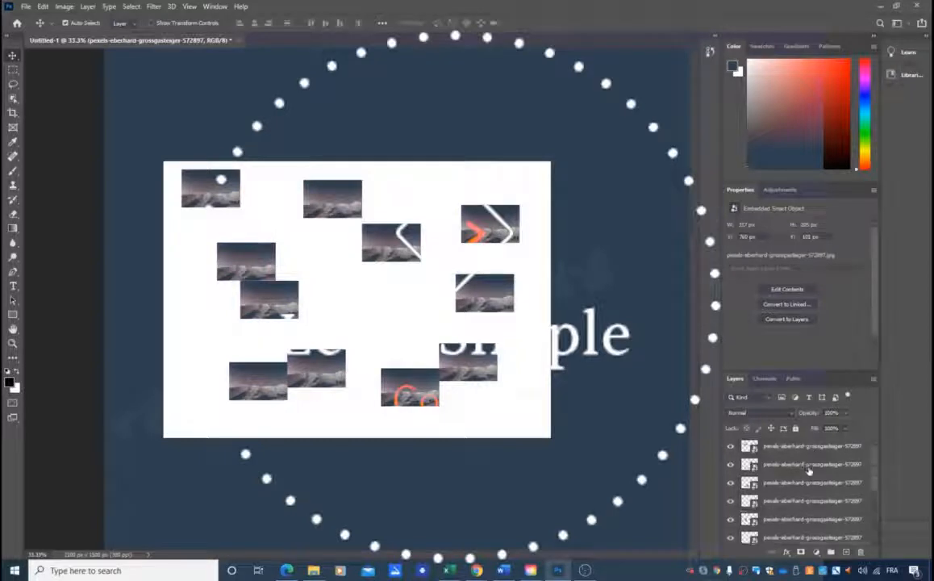
pyautogui.click(793, 485)
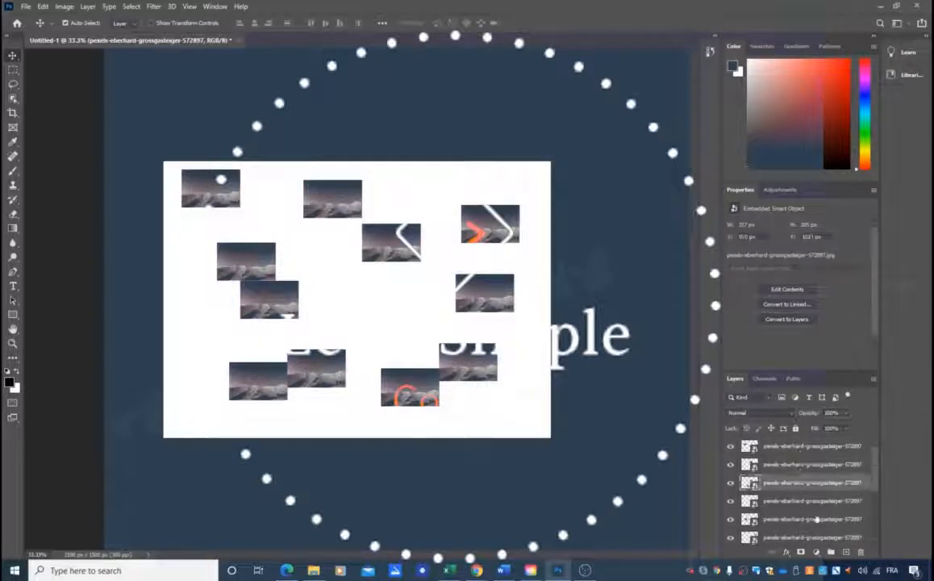
pyautogui.click(798, 447)
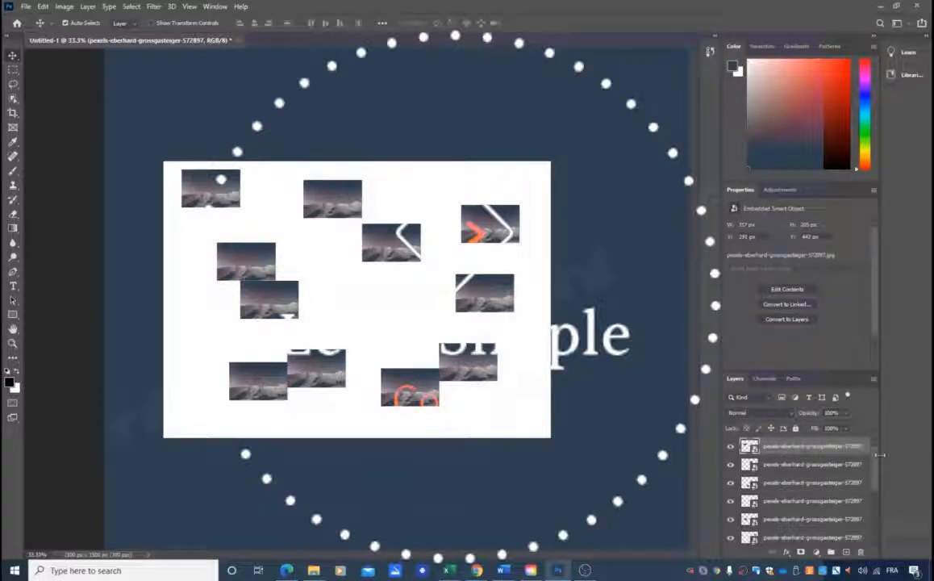
pyautogui.keyDown('ctrl'); pyautogui.click(810, 469); pyautogui.keyUp('ctrl')
pyautogui.keyDown('ctrl'); pyautogui.click(809, 487); pyautogui.keyUp('ctrl')
pyautogui.keyDown('ctrl'); pyautogui.click(808, 507); pyautogui.keyUp('ctrl')
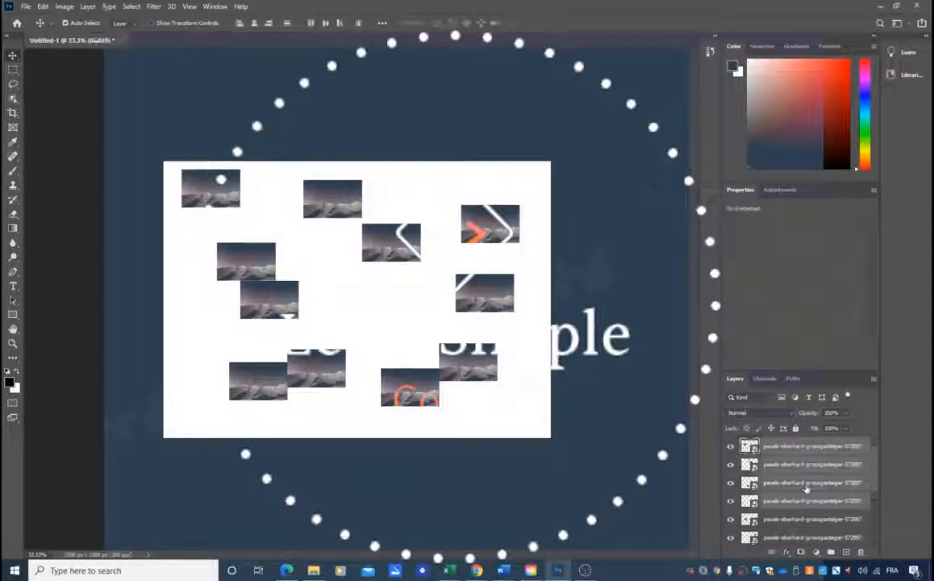
pyautogui.scroll(-3, 809, 488)
pyautogui.scroll(2, 812, 481)
pyautogui.keyDown('ctrl'); pyautogui.click(816, 501); pyautogui.keyUp('ctrl')
pyautogui.keyDown('ctrl'); pyautogui.click(816, 520); pyautogui.keyUp('ctrl')
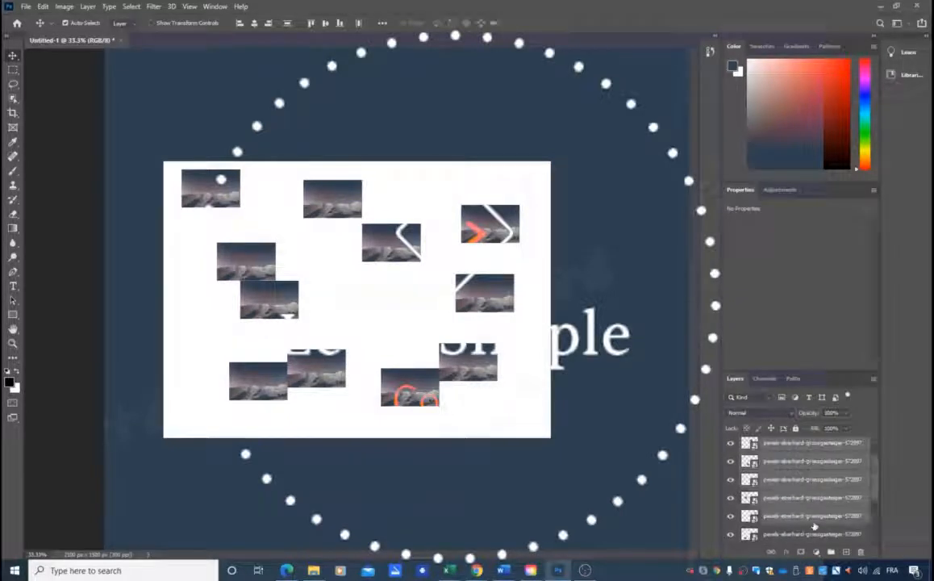
pyautogui.keyDown('ctrl'); pyautogui.click(821, 535); pyautogui.keyUp('ctrl')
pyautogui.moveTo(877, 488); pyautogui.dragTo(875, 513)
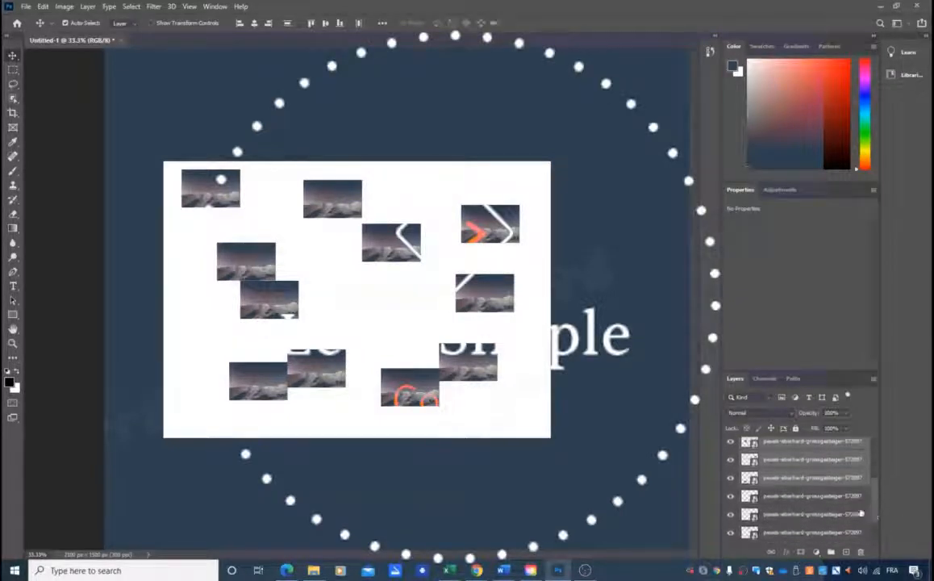
pyautogui.keyDown('ctrl'); pyautogui.click(816, 501); pyautogui.keyUp('ctrl')
pyautogui.keyDown('ctrl'); pyautogui.click(810, 518); pyautogui.keyUp('ctrl')
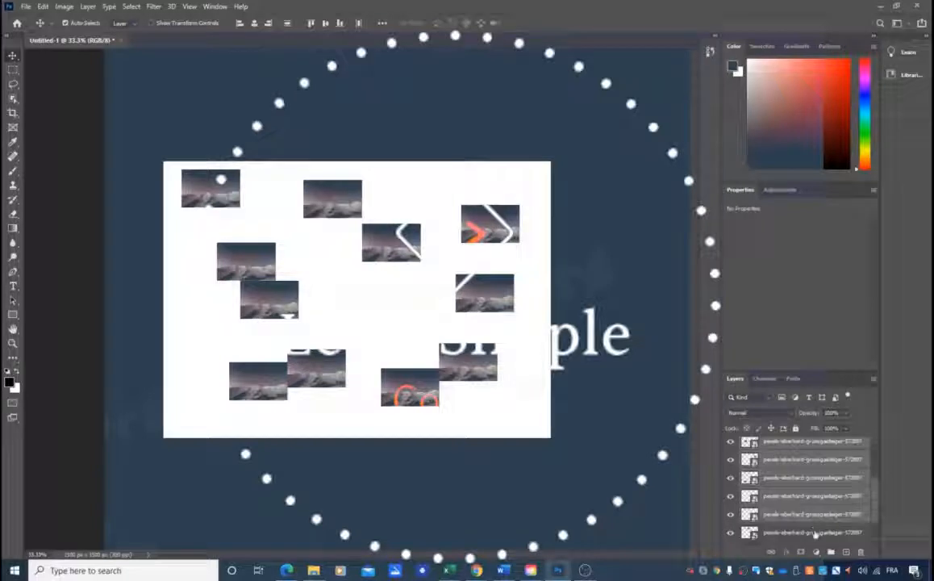
pyautogui.keyDown('ctrl'); pyautogui.click(815, 534); pyautogui.keyUp('ctrl')
pyautogui.moveTo(876, 505); pyautogui.dragTo(874, 523)
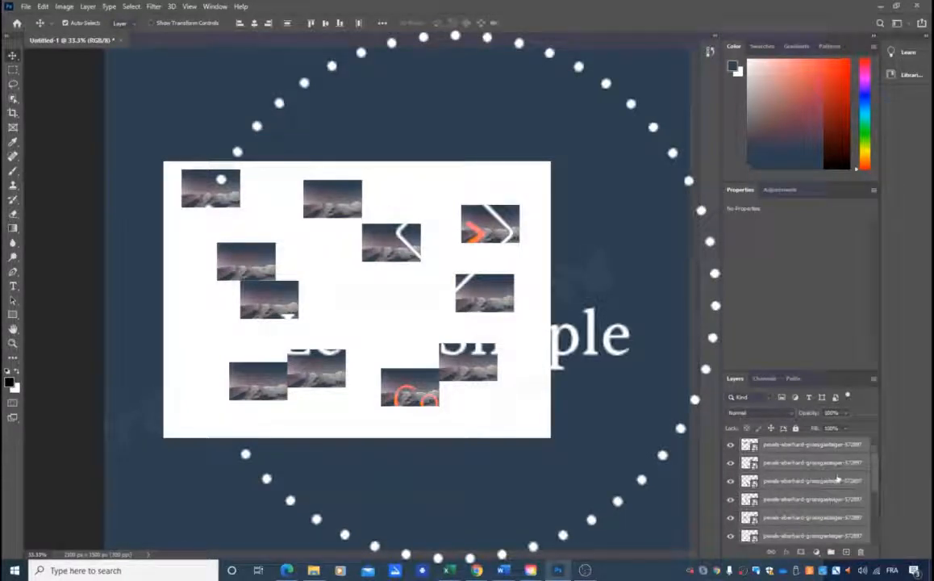
pyautogui.scroll(1, 829, 493)
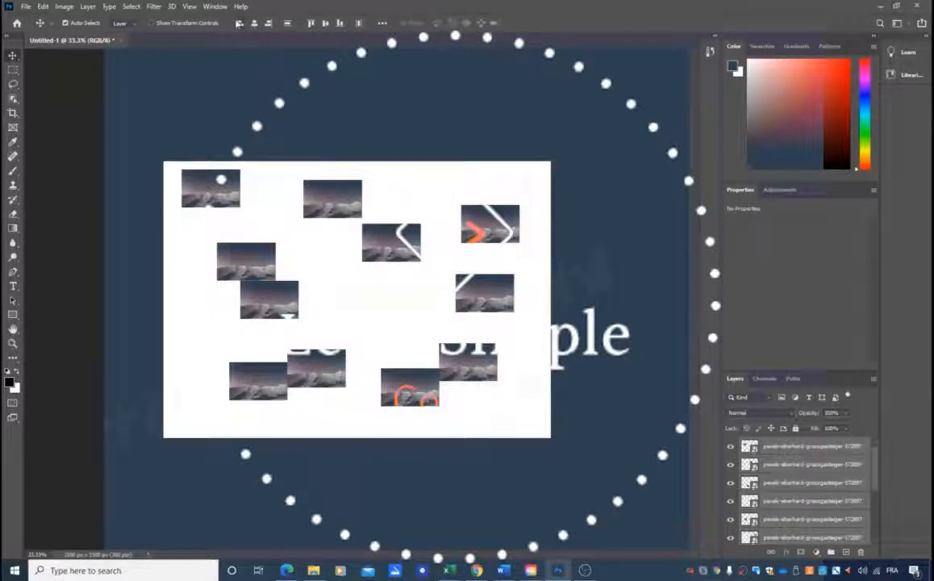
pyautogui.click(240, 23)
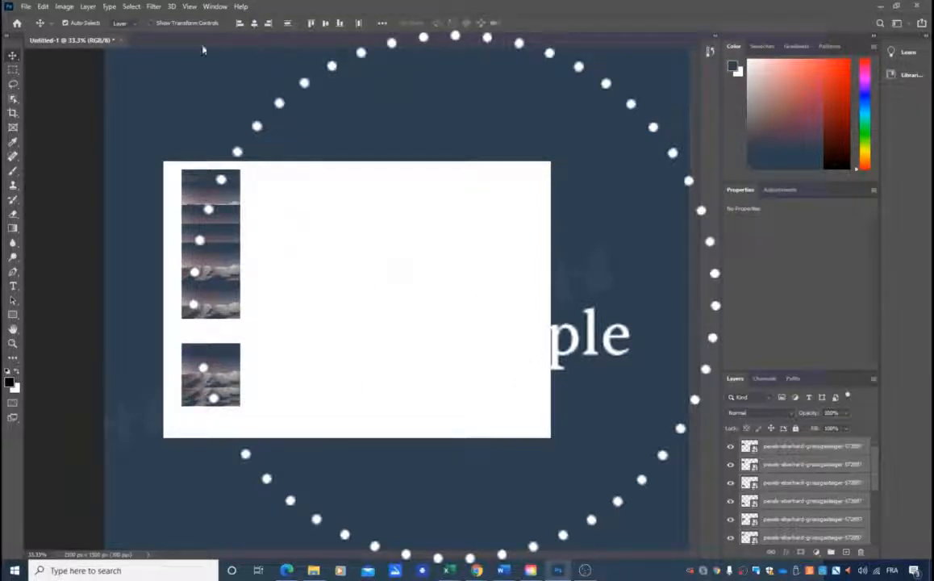
pyautogui.moveTo(209, 372)
pyautogui.mouseDown()
pyautogui.moveTo(228, 369)
pyautogui.moveTo(231, 379)
pyautogui.moveTo(206, 357)
pyautogui.mouseUp()
# Step: Move the photos out of the left-aligned column one by one and scatter them across the canvas
pyautogui.click(807, 446)
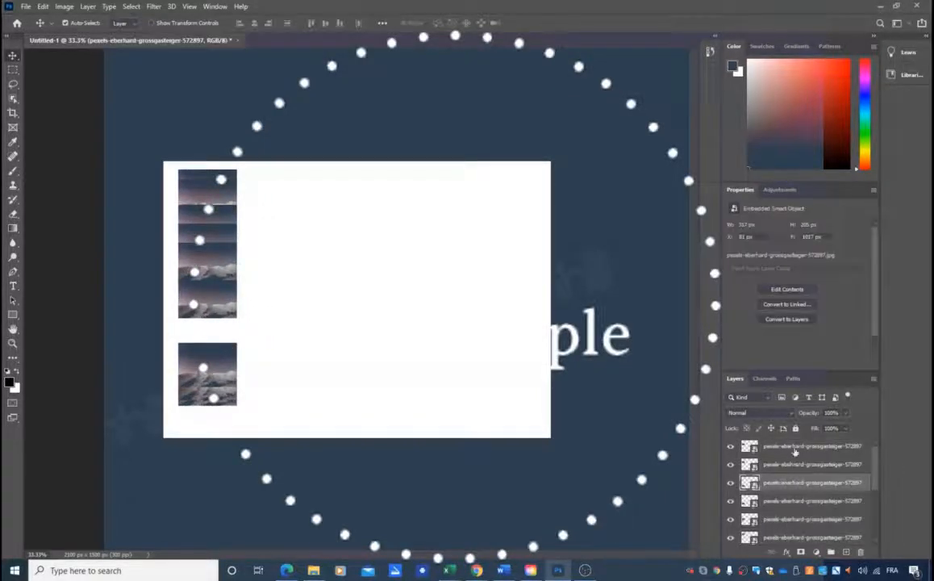
pyautogui.moveTo(367, 277); pyautogui.dragTo(386, 252)
pyautogui.moveTo(211, 246); pyautogui.dragTo(358, 347)
pyautogui.moveTo(207, 303); pyautogui.dragTo(304, 248)
pyautogui.moveTo(213, 215); pyautogui.dragTo(251, 267)
pyautogui.moveTo(230, 386); pyautogui.dragTo(327, 313)
pyautogui.moveTo(218, 355); pyautogui.dragTo(377, 387)
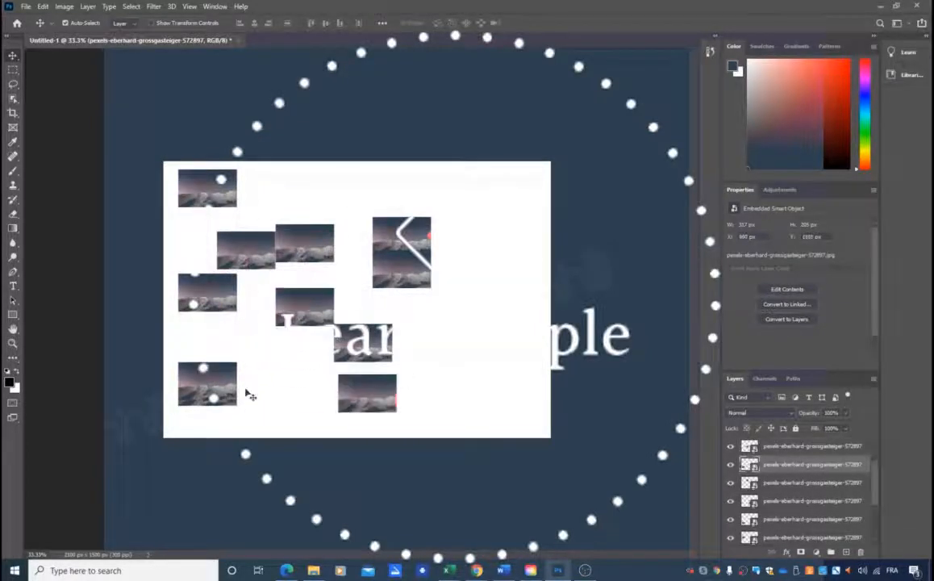
pyautogui.moveTo(232, 396); pyautogui.dragTo(452, 388)
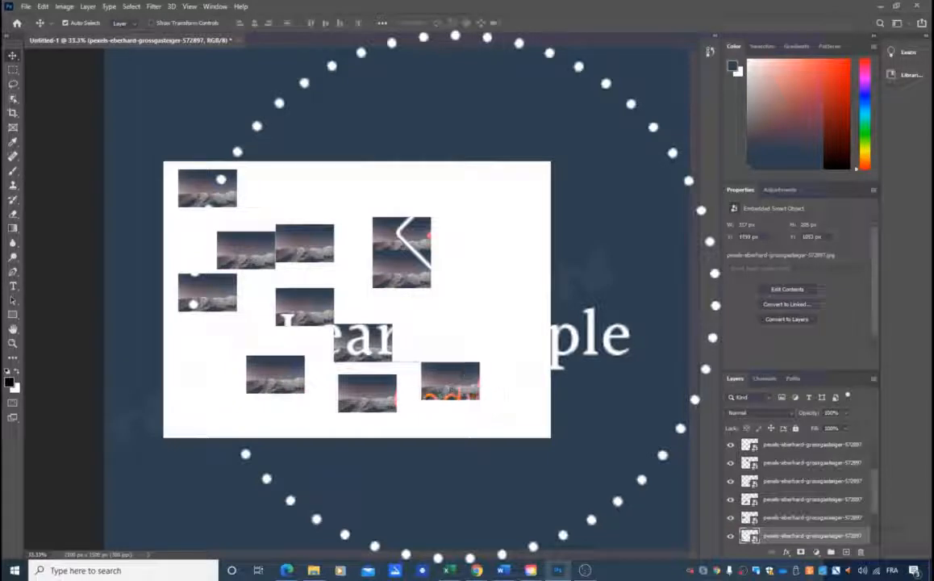
# Step: Select every photo layer except the background and align the photos on their horizontal centers
pyautogui.scroll(2, 812, 510)
pyautogui.scroll(1, 810, 504)
pyautogui.keyDown('shift'); pyautogui.click(802, 464); pyautogui.keyUp('shift')
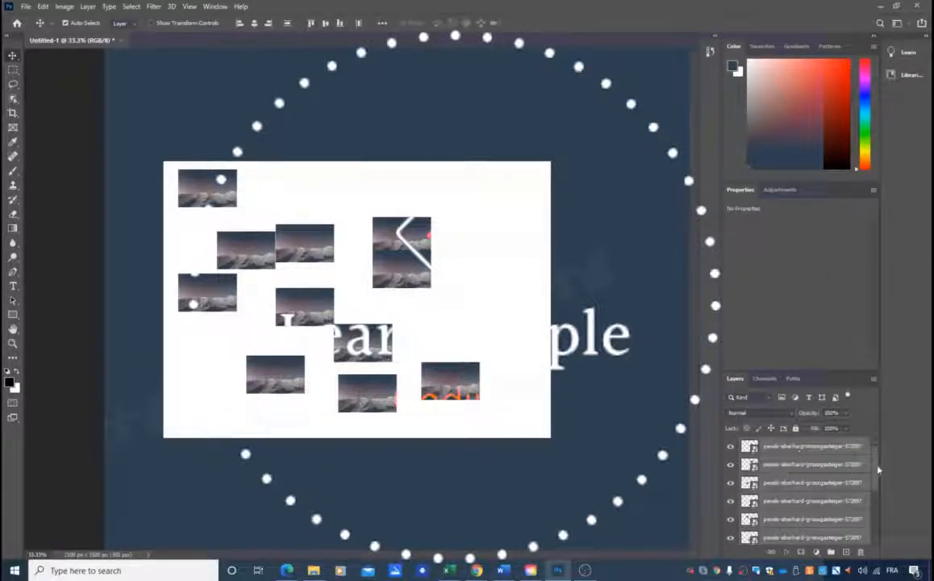
pyautogui.scroll(-1, 879, 533)
pyautogui.keyDown('shift'); pyautogui.click(809, 517); pyautogui.keyUp('shift')
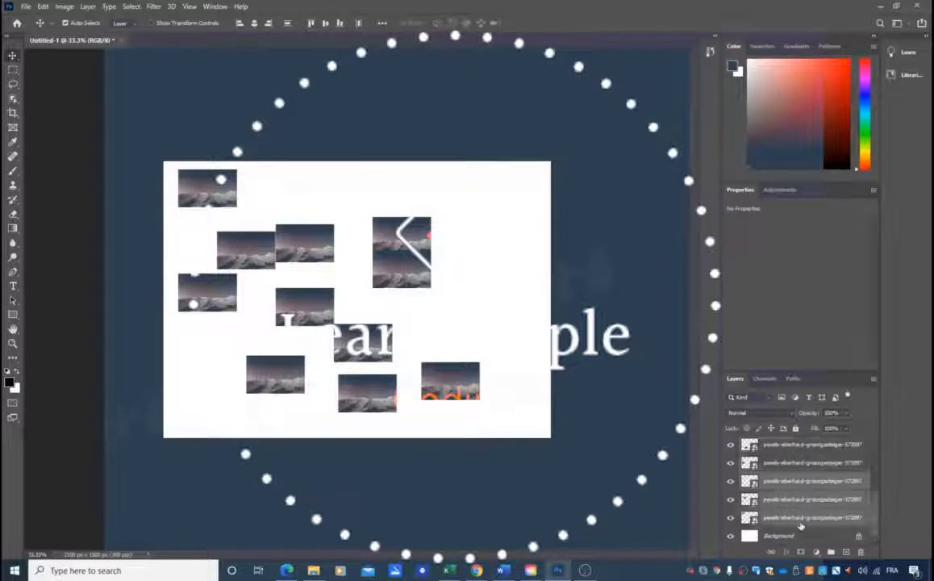
pyautogui.click(809, 523)
pyautogui.keyDown('shift'); pyautogui.click(799, 446); pyautogui.keyUp('shift')
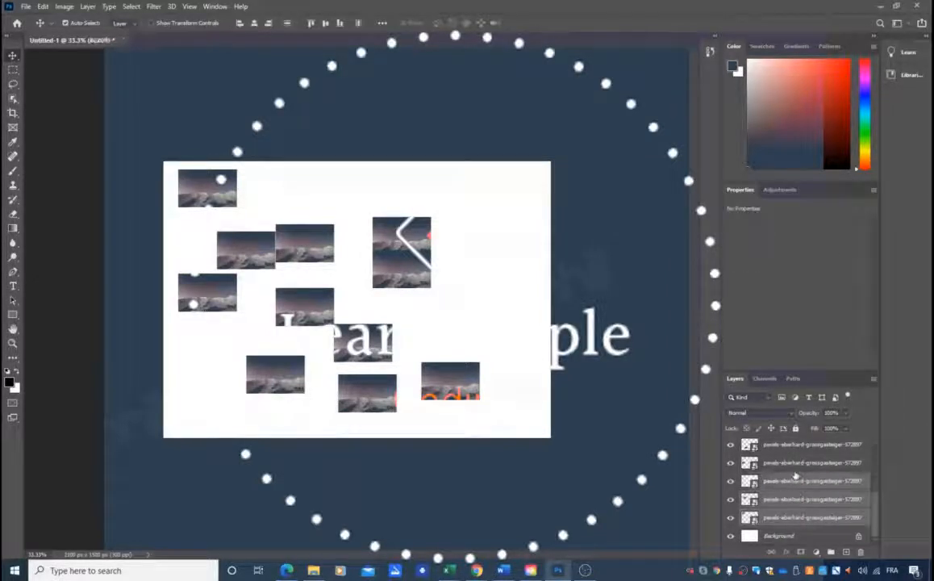
pyautogui.scroll(1, 798, 452)
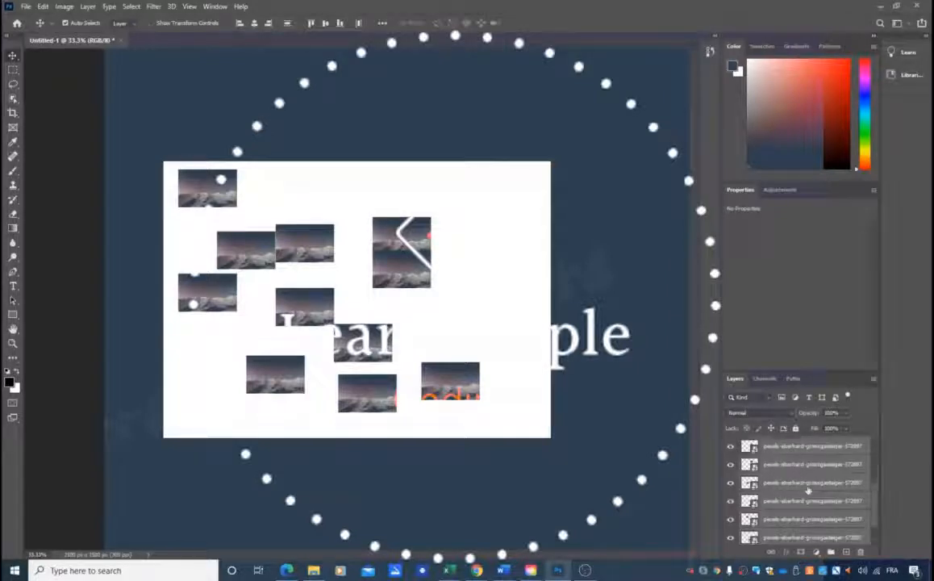
pyautogui.scroll(-1, 807, 491)
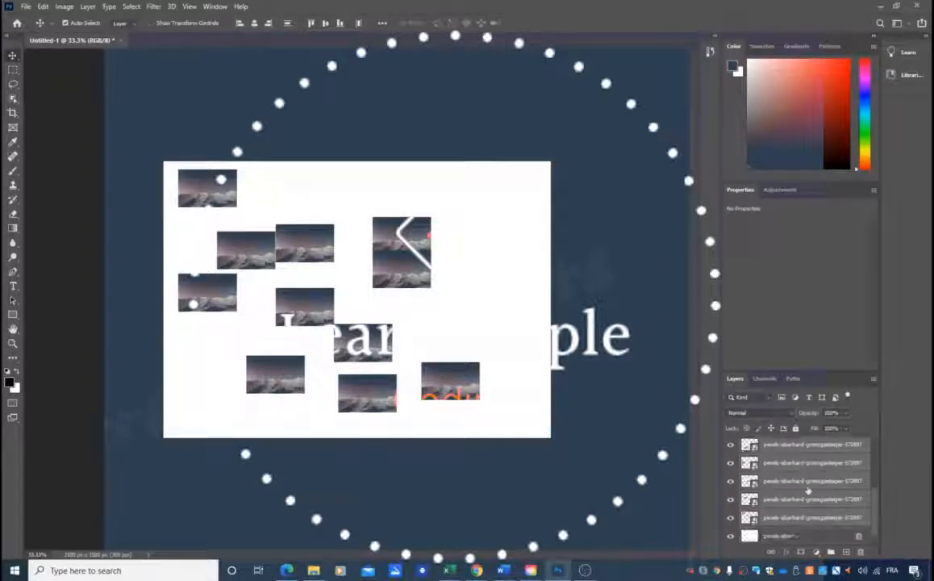
pyautogui.click(255, 25)
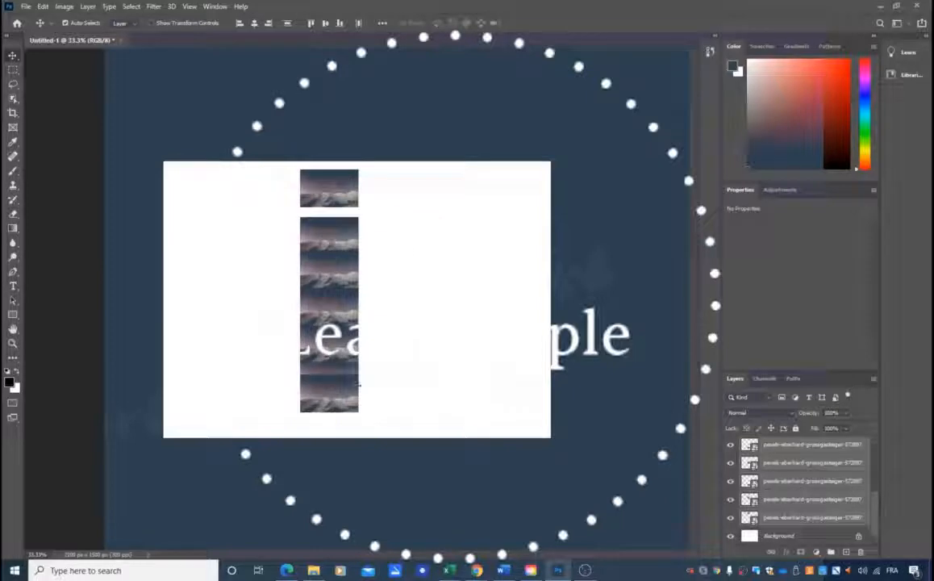
# Step: Select the photo layers below the topmost one, excluding the background, and align their top edges
pyautogui.click(807, 536)
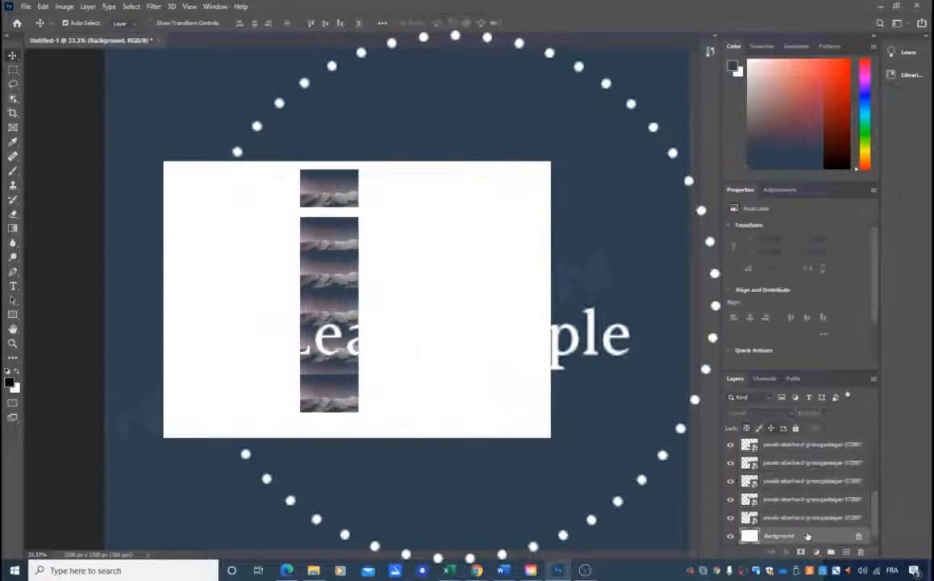
pyautogui.scroll(2, 805, 502)
pyautogui.keyDown('shift'); pyautogui.click(791, 451); pyautogui.keyUp('shift')
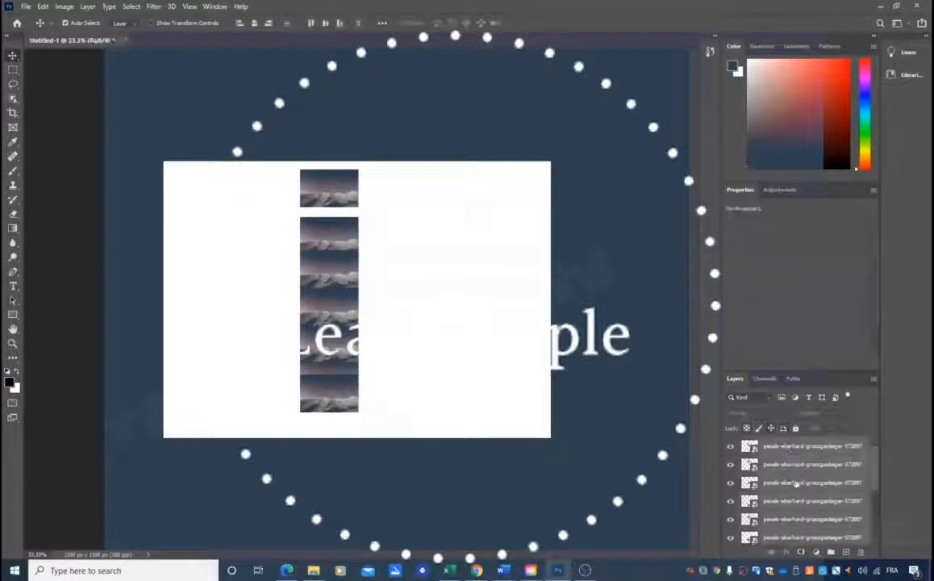
pyautogui.scroll(-2, 807, 491)
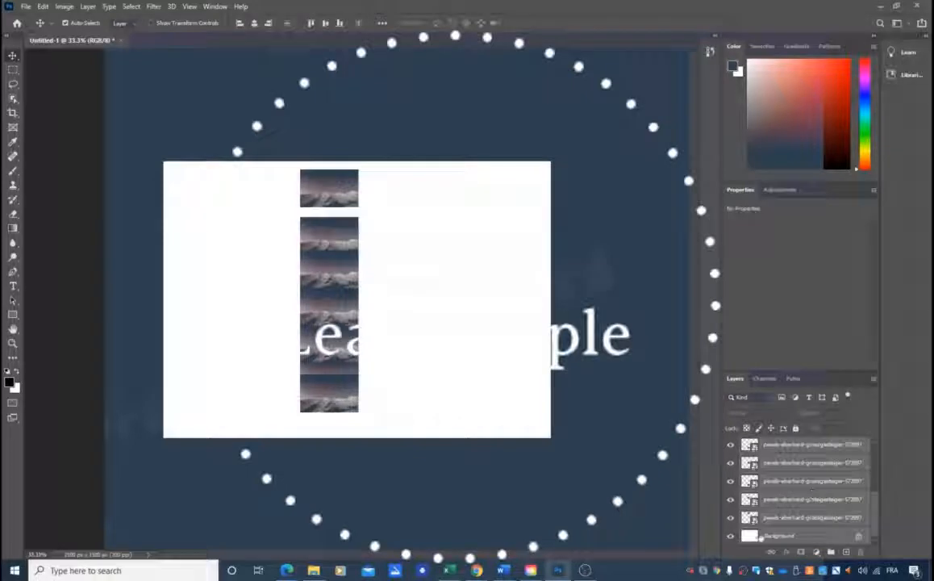
pyautogui.click(759, 536)
pyautogui.click(813, 518)
pyautogui.scroll(2, 815, 517)
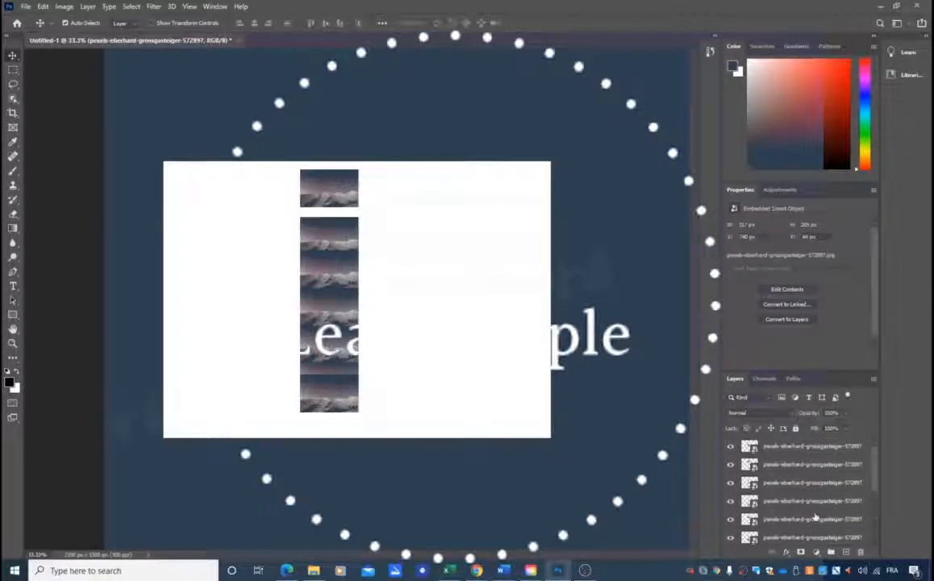
pyautogui.keyDown('shift'); pyautogui.click(791, 451); pyautogui.keyUp('shift')
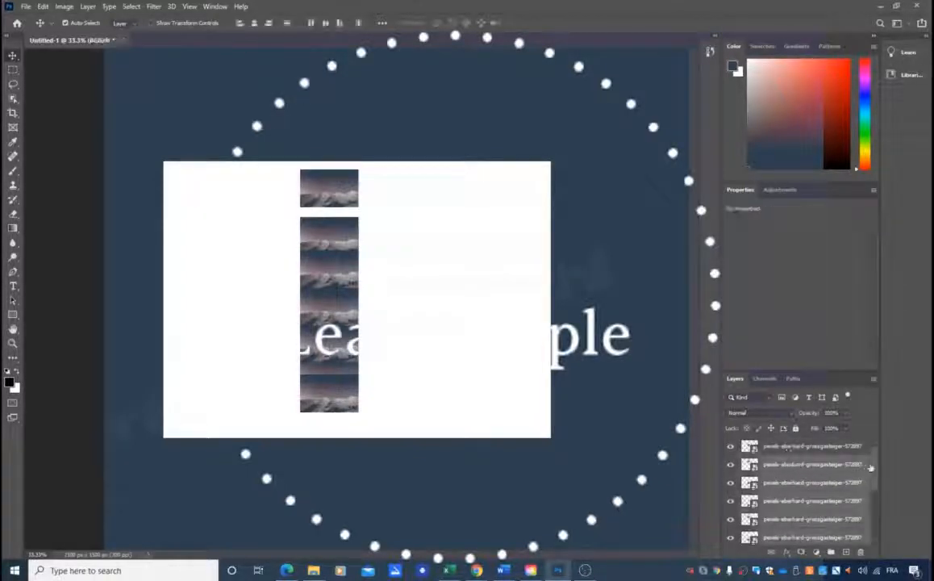
pyautogui.scroll(1, 877, 490)
pyautogui.moveTo(877, 490); pyautogui.dragTo(877, 465)
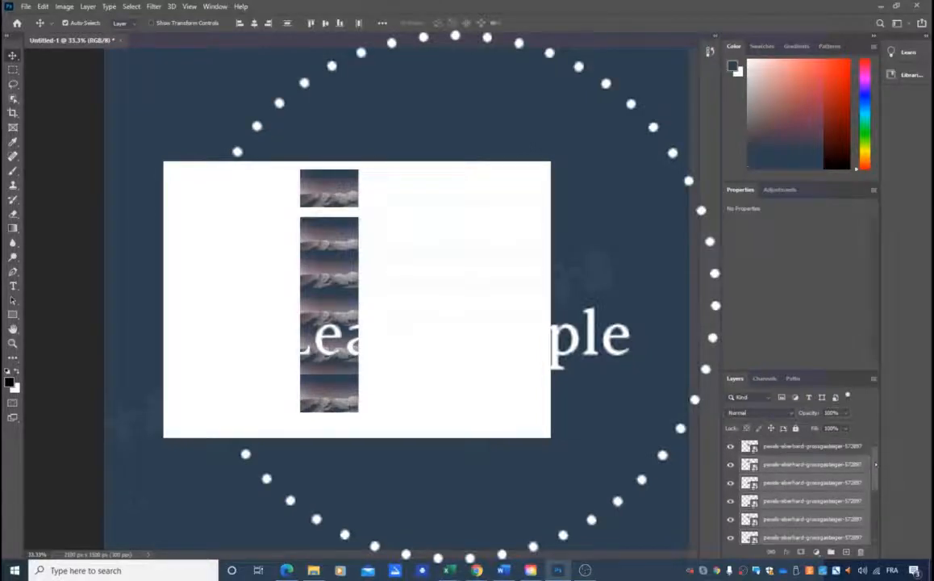
pyautogui.click(286, 24)
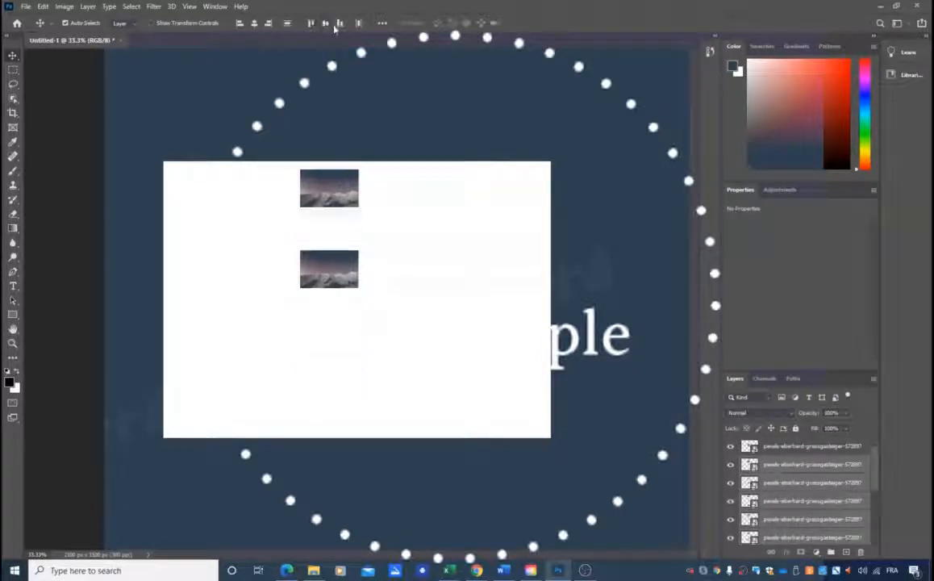
# Step: Deselect the layers and spread the stacked photos over the upper and middle parts of the canvas
pyautogui.click(383, 322)
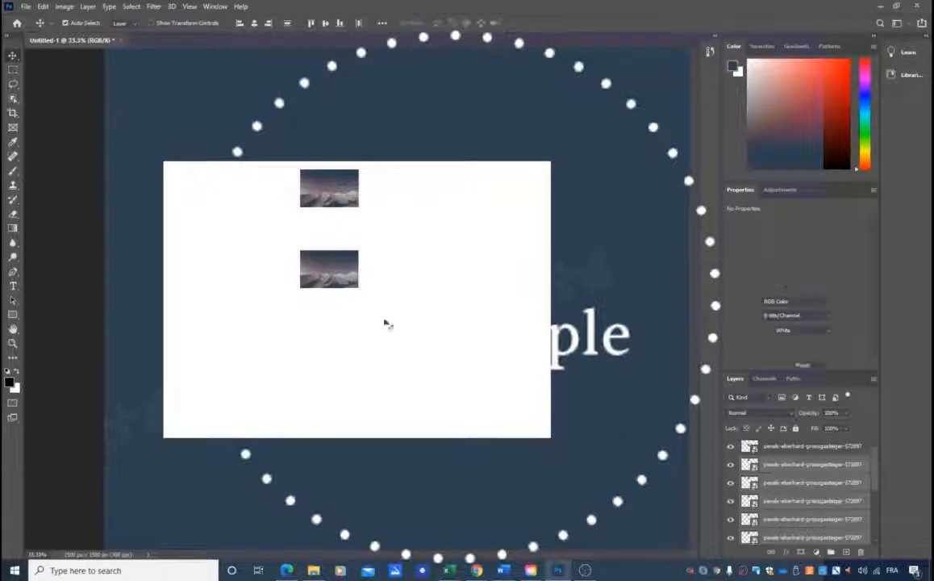
pyautogui.moveTo(323, 192); pyautogui.dragTo(435, 254)
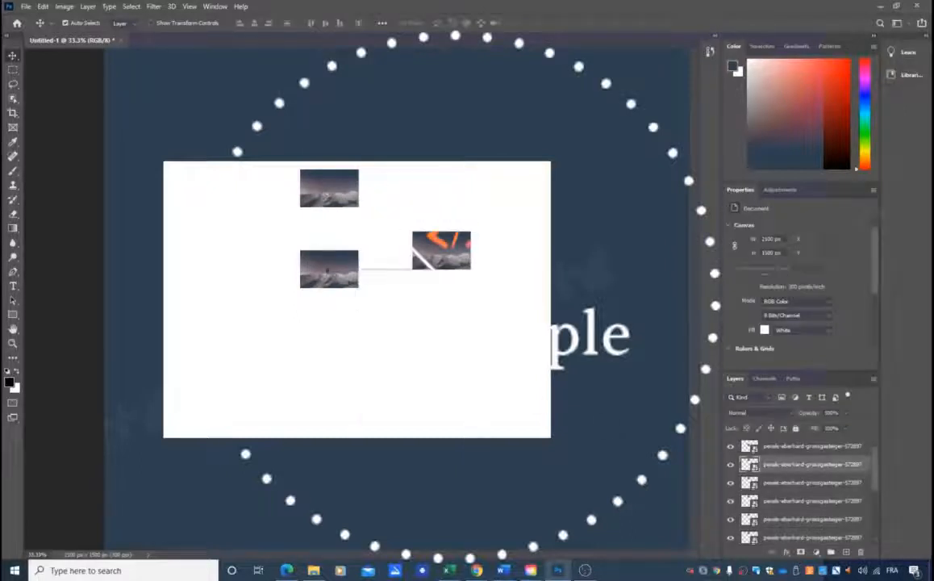
pyautogui.moveTo(326, 271); pyautogui.dragTo(267, 306)
pyautogui.moveTo(324, 198); pyautogui.dragTo(424, 193)
pyautogui.moveTo(312, 193); pyautogui.dragTo(370, 255)
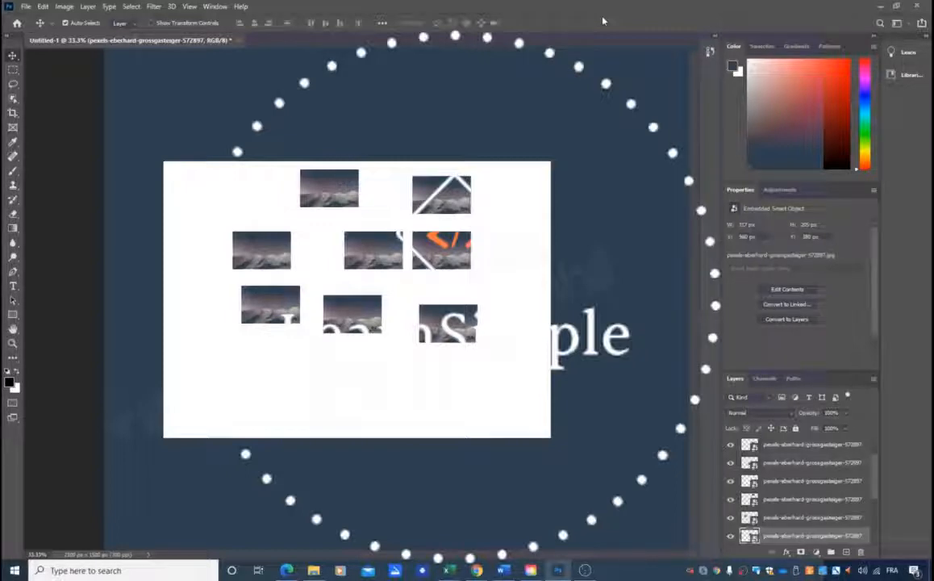
# Step: Select three adjacent photo layers from the top one in view and align their bottom edges
pyautogui.click(382, 23)
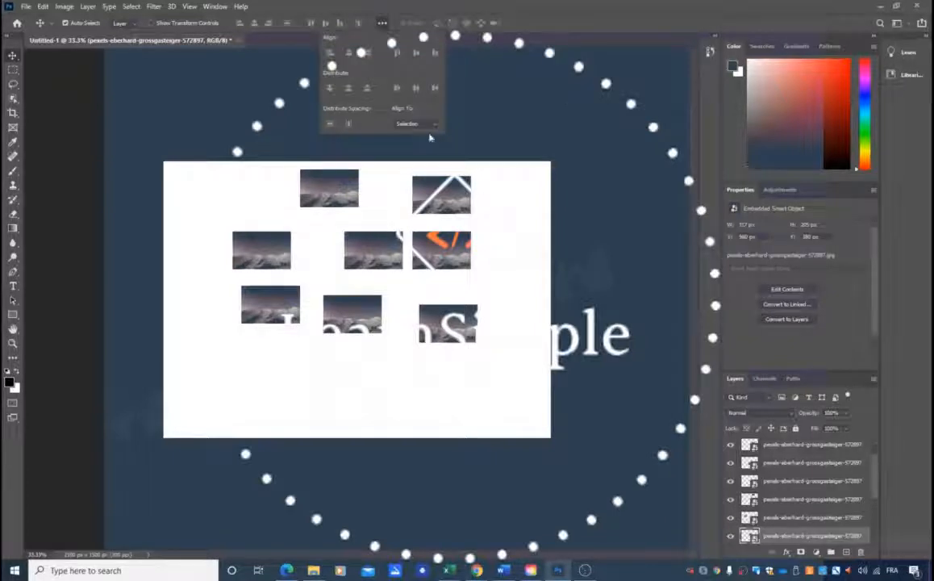
pyautogui.click(501, 222)
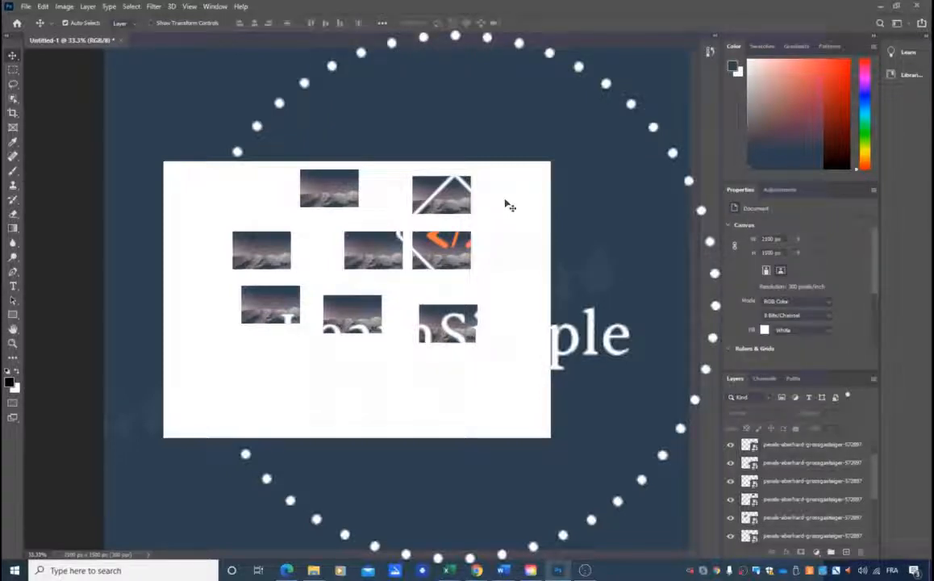
pyautogui.scroll(1, 814, 500)
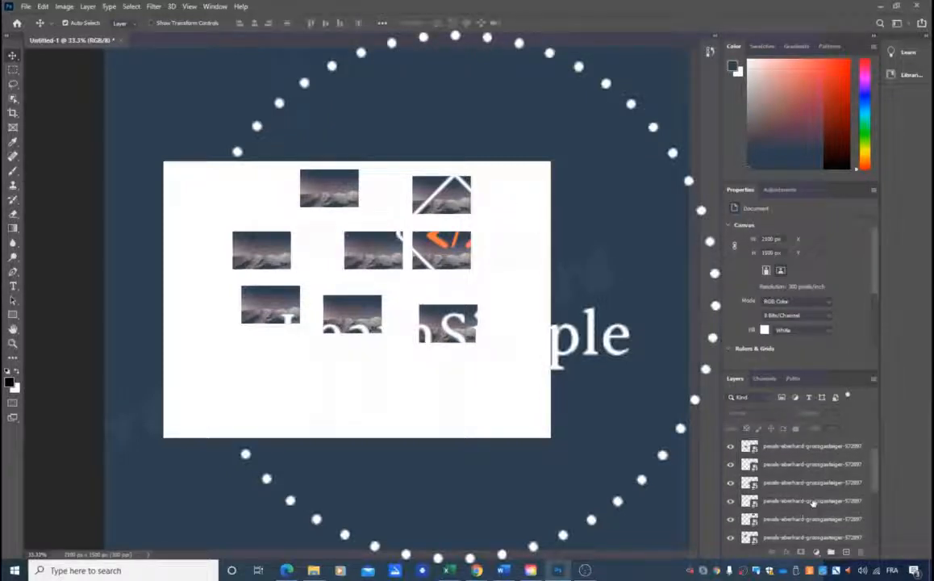
pyautogui.click(798, 446)
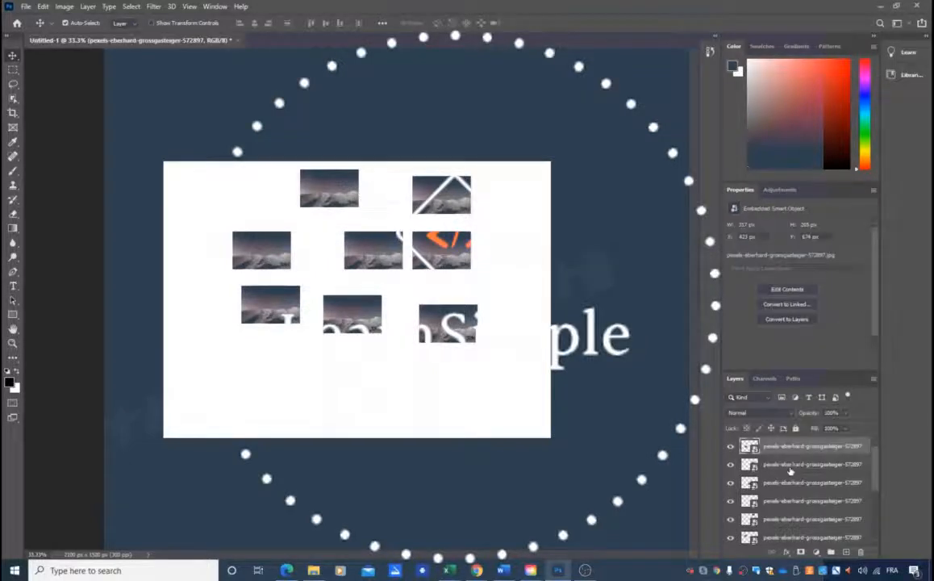
pyautogui.keyDown('shift'); pyautogui.click(791, 482); pyautogui.keyUp('shift')
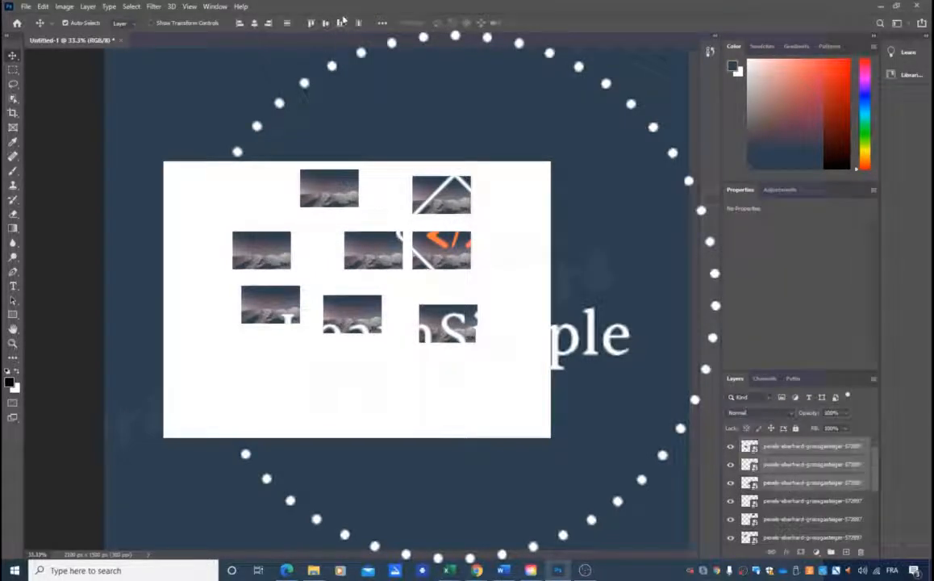
pyautogui.click(340, 24)
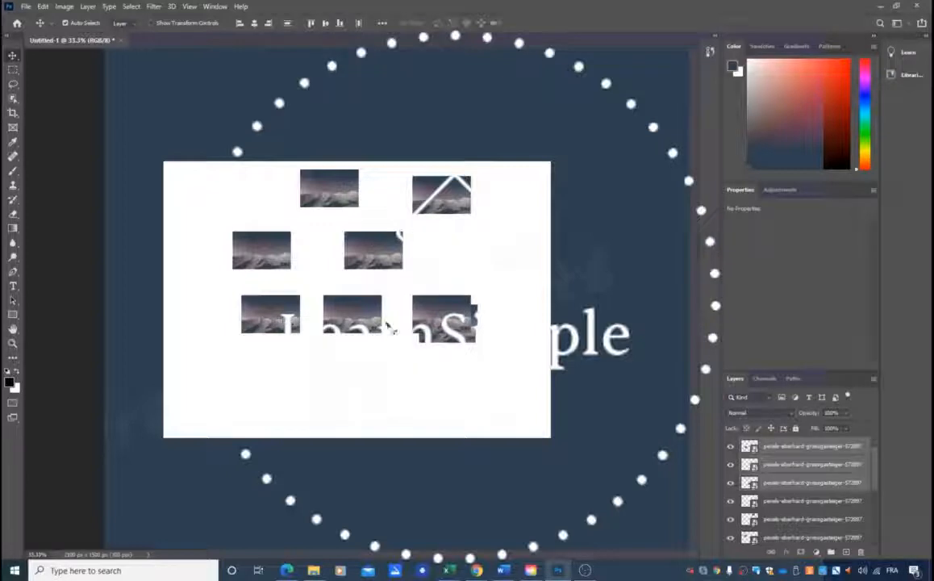
# Step: Move the three bottom-aligned photos one by one down to the lower part of the canvas
pyautogui.moveTo(371, 327); pyautogui.dragTo(361, 381)
pyautogui.moveTo(287, 319); pyautogui.dragTo(290, 383)
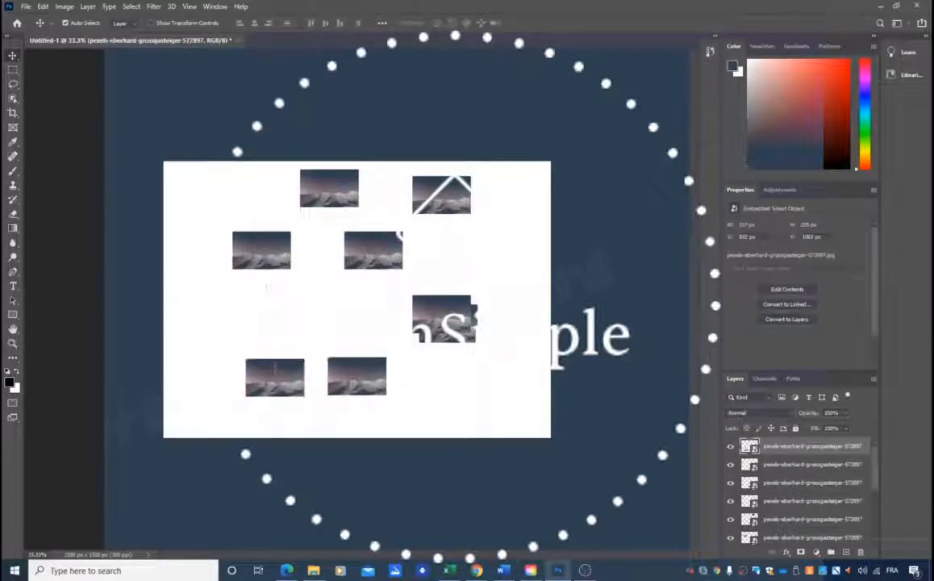
pyautogui.moveTo(454, 320); pyautogui.dragTo(476, 374)
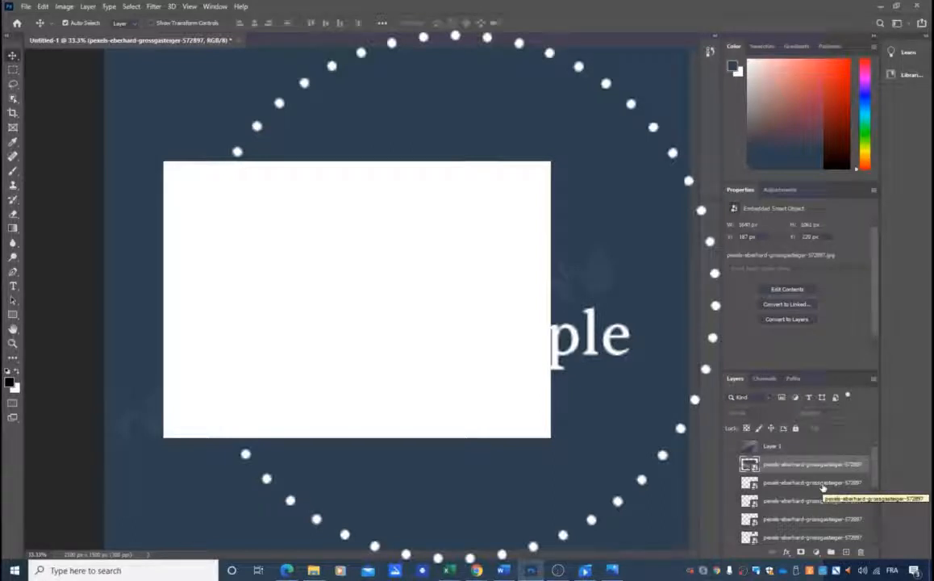
# Step: Make the small smart-object photo below the large hidden one visible and move it to the upper middle of the canvas
pyautogui.click(791, 483)
pyautogui.click(732, 483)
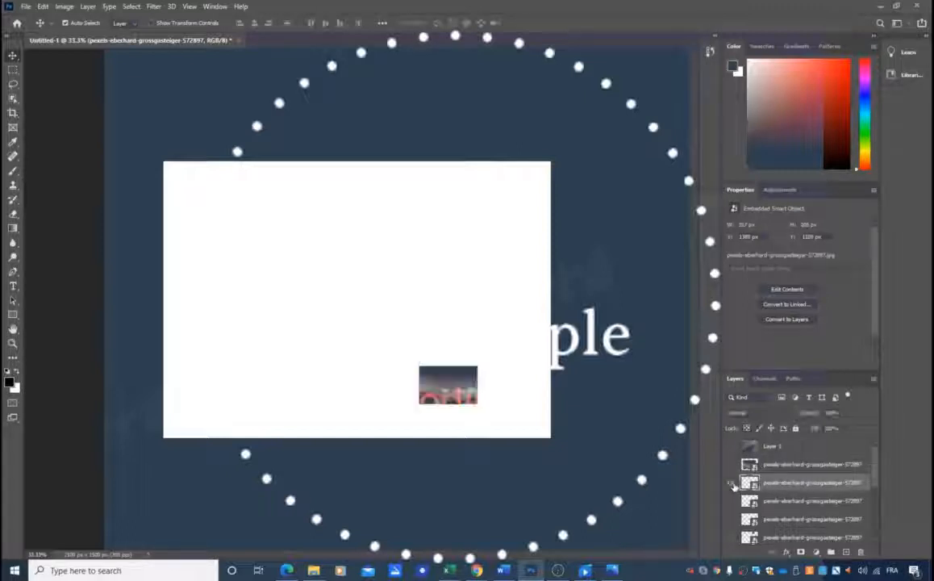
pyautogui.moveTo(448, 384); pyautogui.dragTo(322, 252)
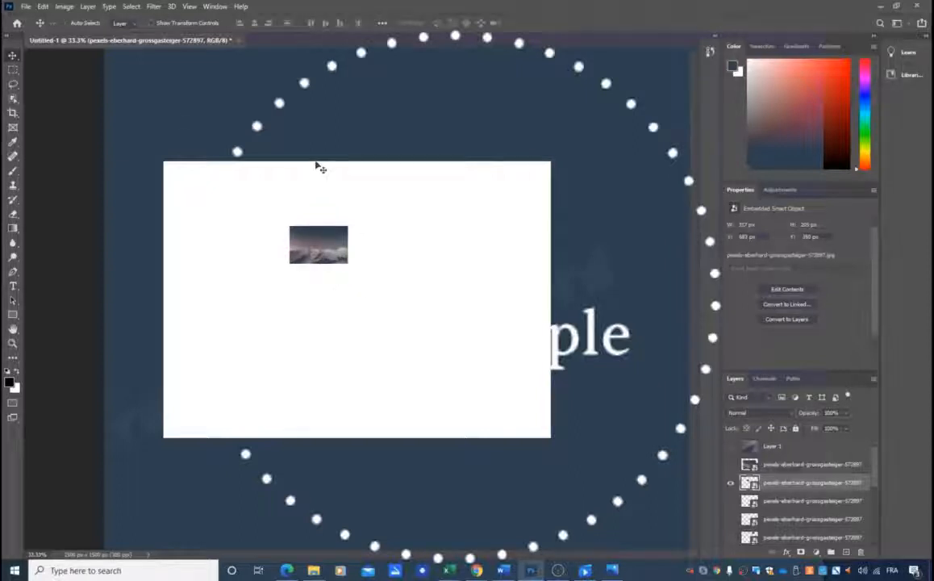
# Step: Free-transform the small smart-object photo, enlarging and repositioning it until it extends beyond the sides of the canvas
pyautogui.hotkey('ctrl', 't')
pyautogui.moveTo(350, 264); pyautogui.dragTo(508, 451)
pyautogui.moveTo(452, 340); pyautogui.dragTo(314, 268)
pyautogui.moveTo(422, 330); pyautogui.dragTo(572, 480)
pyautogui.moveTo(449, 382); pyautogui.dragTo(388, 345)
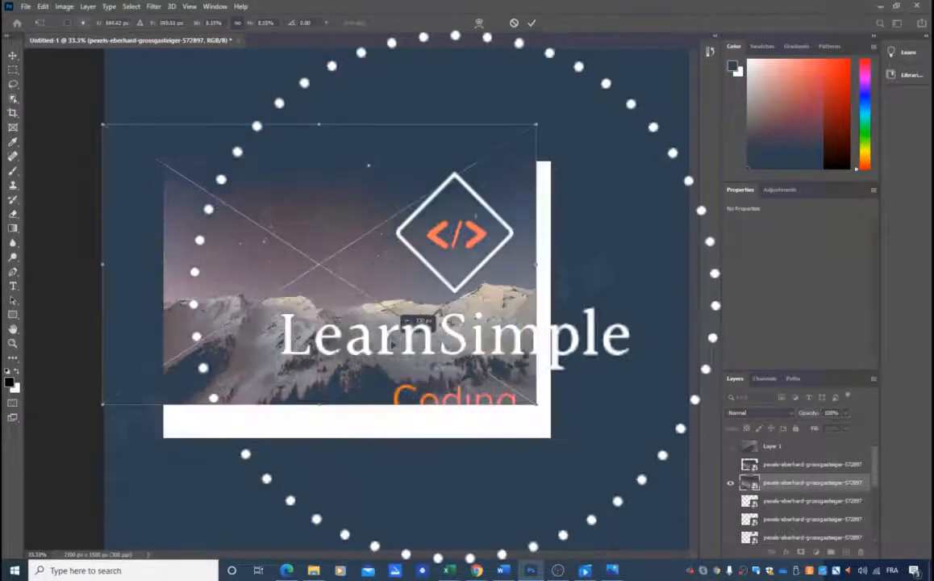
pyautogui.moveTo(538, 408); pyautogui.dragTo(631, 421)
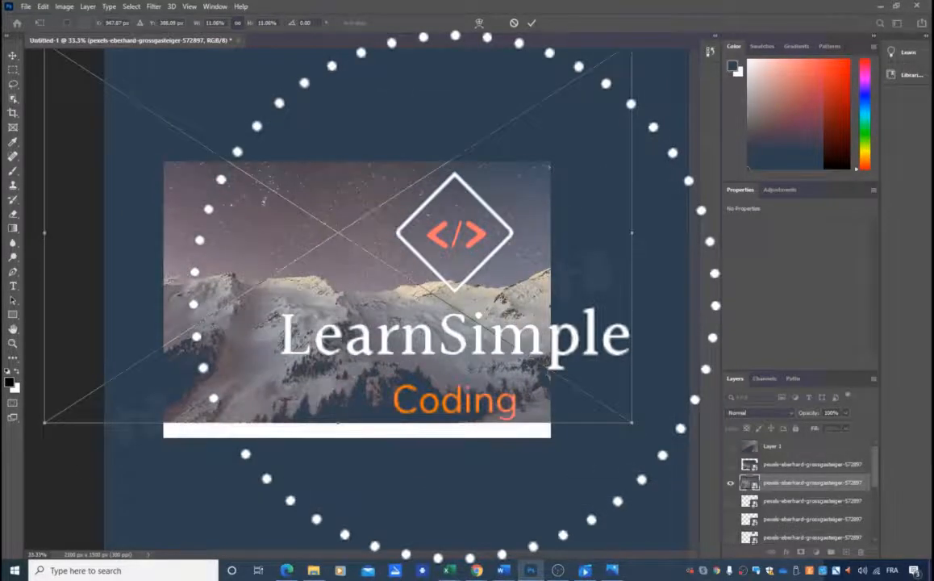
pyautogui.moveTo(377, 402); pyautogui.dragTo(401, 434)
# Step: Shrink the smart-object photo to about 0.75% scale and apply the transform for a close-up quality check
pyautogui.moveTo(655, 454); pyautogui.dragTo(316, 275)
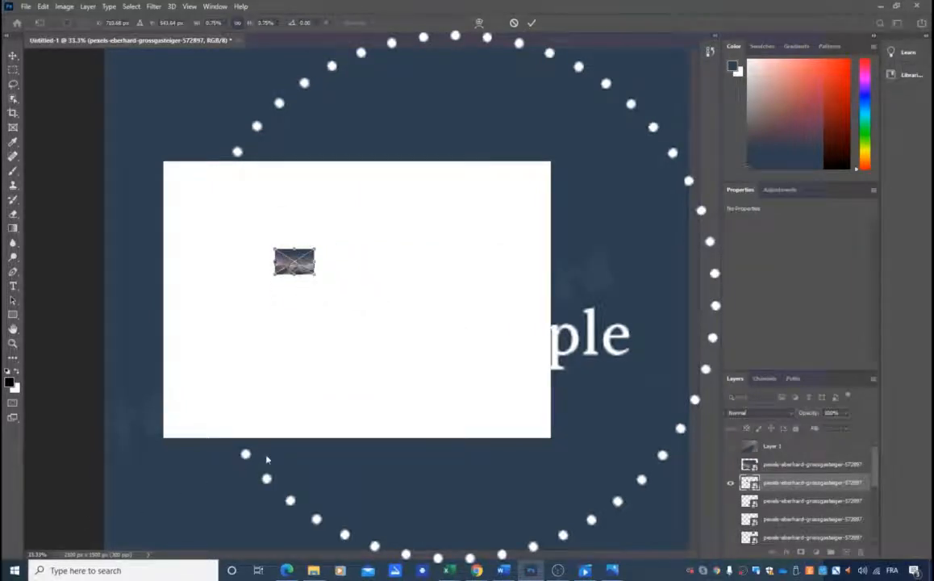
pyautogui.hotkey('ctrl', '+')
pyautogui.hotkey('ctrl', '+')
pyautogui.hotkey('ctrl', '+')
pyautogui.hotkey('ctrl', '+')
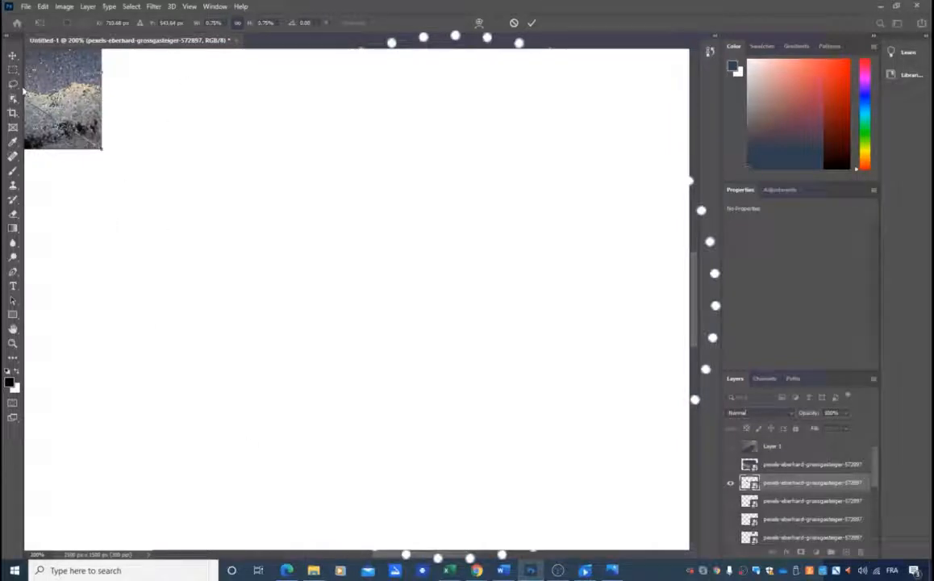
pyautogui.press('Return')
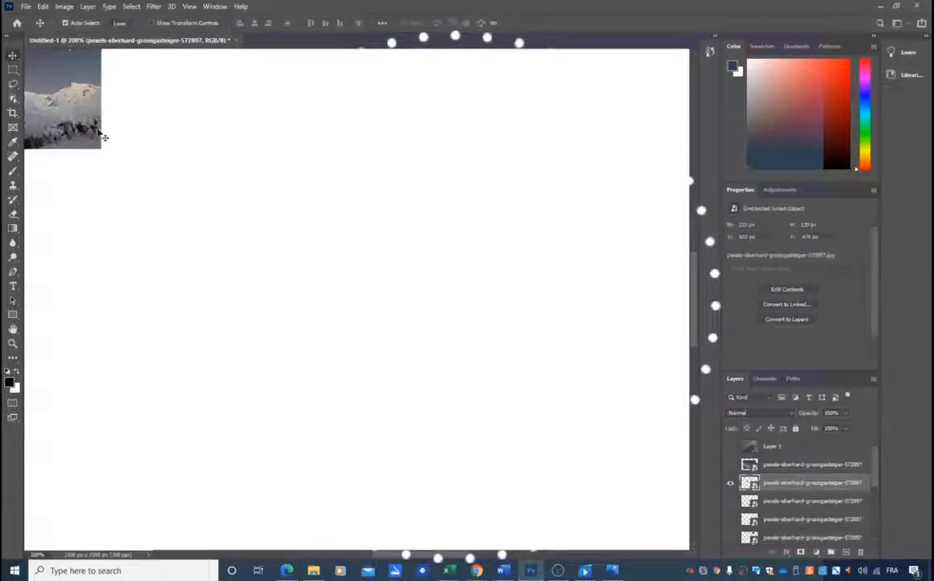
# Step: Move the shrunken smart-object photo toward the middle of the canvas
pyautogui.moveTo(104, 137); pyautogui.dragTo(315, 278)
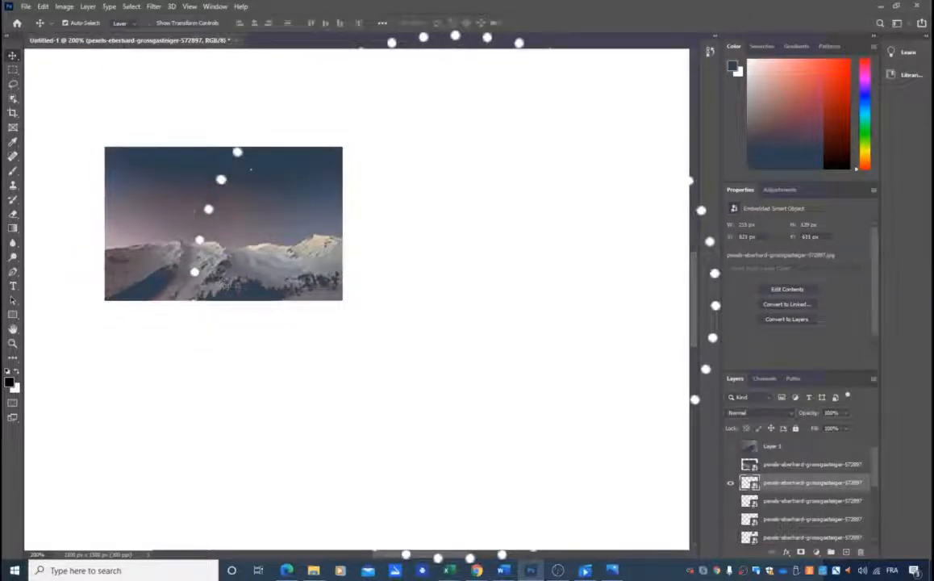
pyautogui.hotkey('ctrl', 'z')
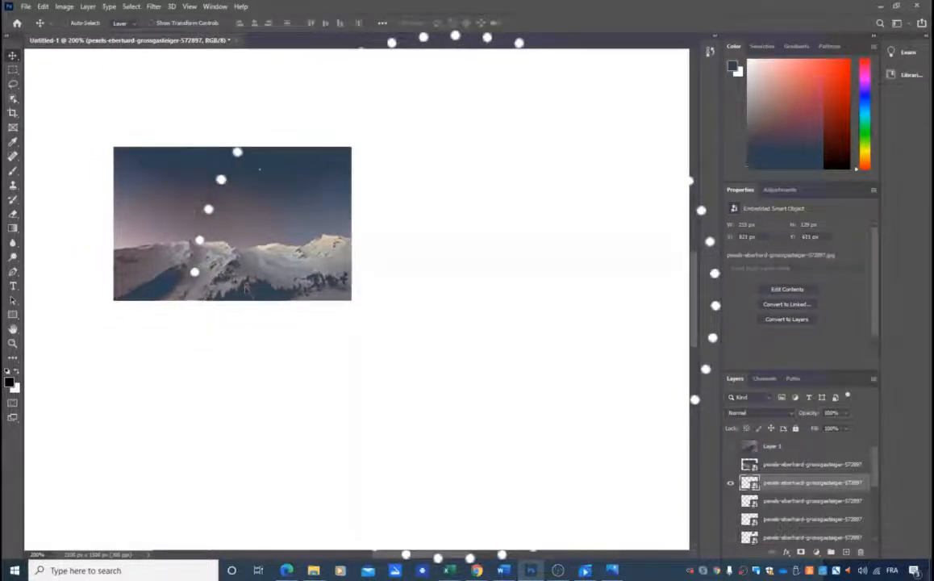
pyautogui.moveTo(246, 288); pyautogui.dragTo(254, 287)
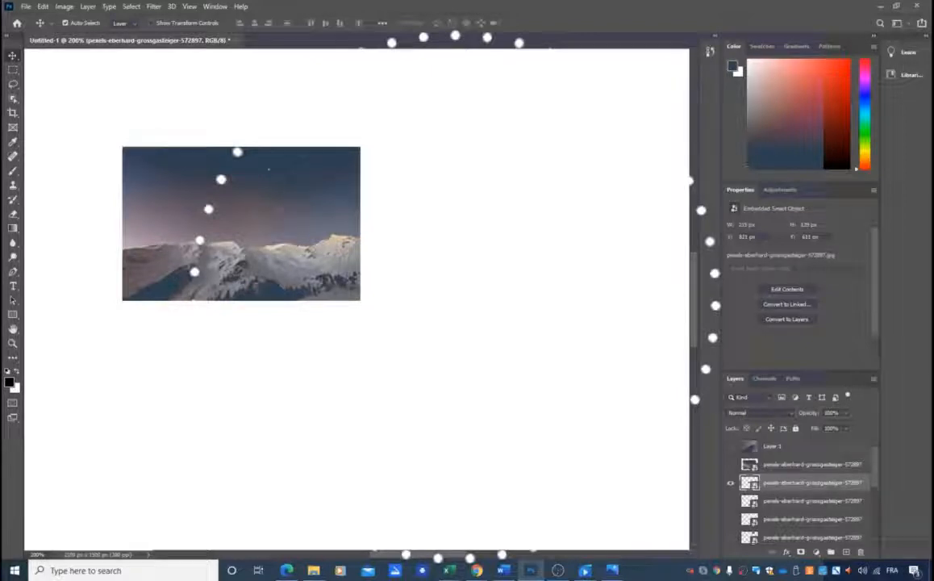
pyautogui.moveTo(400, 213); pyautogui.dragTo(375, 212)
pyautogui.hotkey('ctrl', '-')
pyautogui.hotkey('ctrl', '-')
pyautogui.hotkey('ctrl', '-')
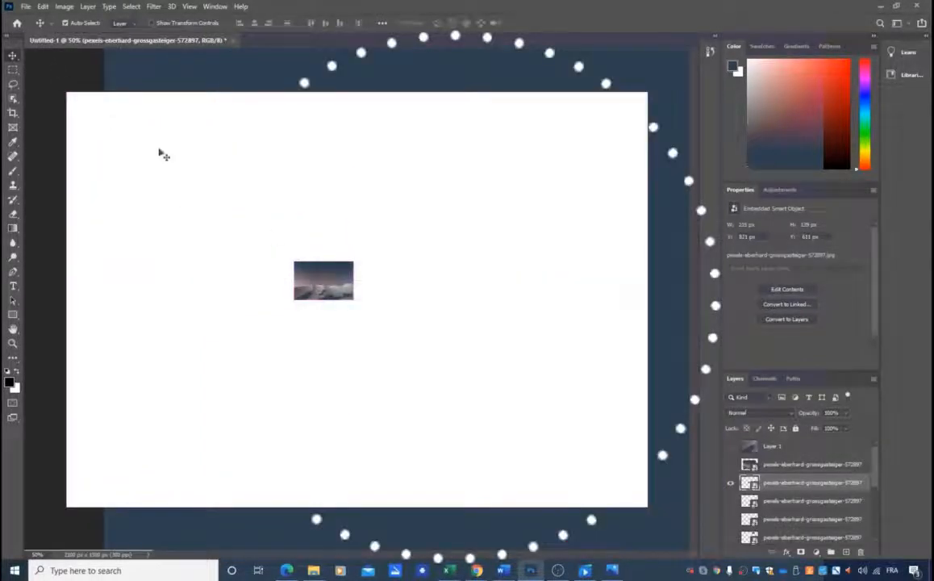
# Step: Scale the shrunken smart-object photo up to about 7.2%, position it to nearly fill the canvas width, and apply the transform
pyautogui.hotkey('ctrl', 't')
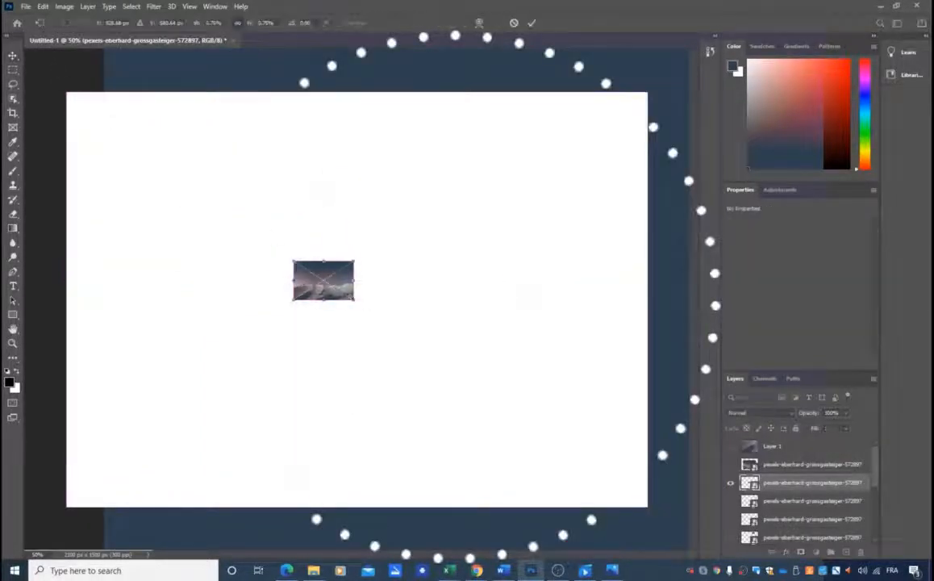
pyautogui.moveTo(353, 300); pyautogui.dragTo(601, 547)
pyautogui.moveTo(510, 415); pyautogui.dragTo(330, 256)
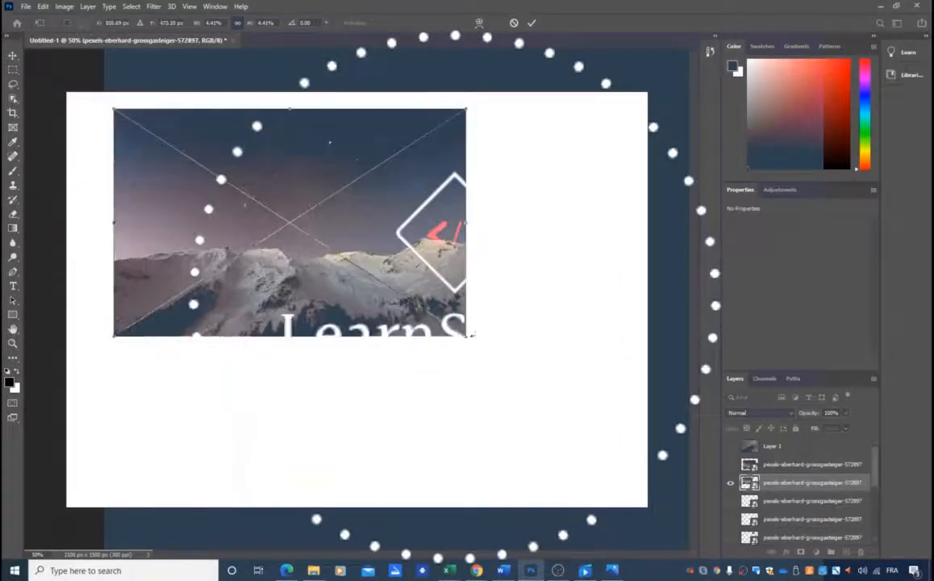
pyautogui.moveTo(494, 364); pyautogui.dragTo(663, 518)
pyautogui.moveTo(535, 408); pyautogui.dragTo(491, 407)
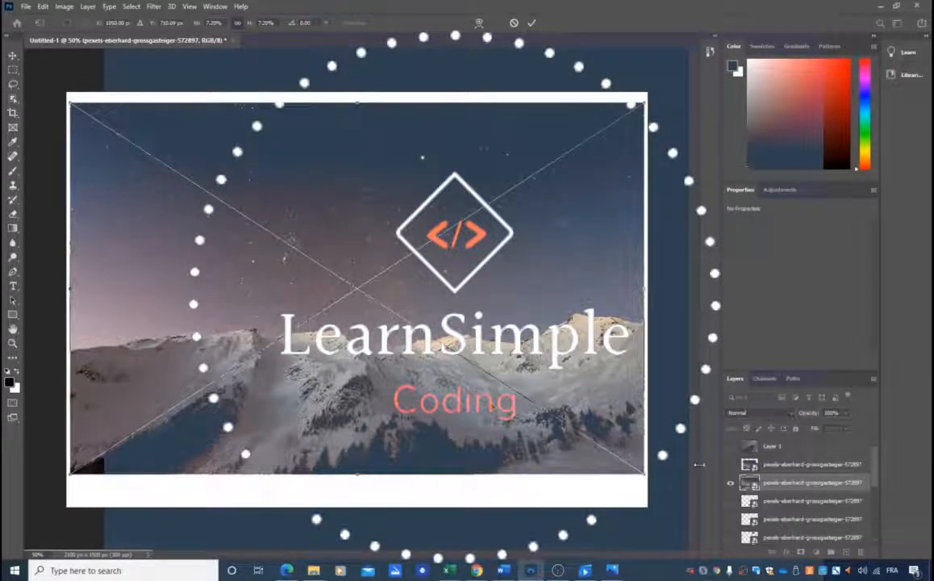
pyautogui.press('Return')
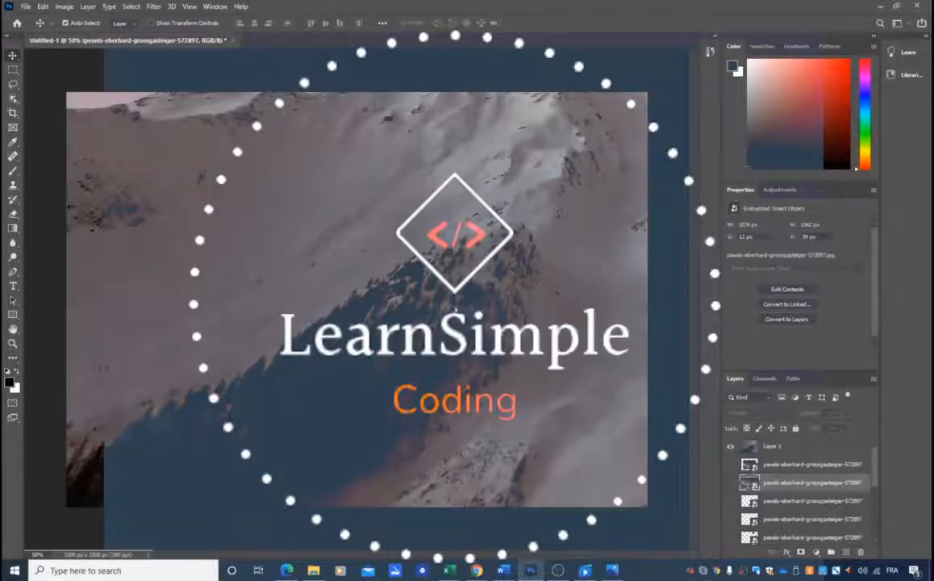
# Step: Reposition the Layer 1 photo on the canvas and scale this pixel layer down to about 52%
pyautogui.moveTo(456, 307); pyautogui.dragTo(420, 323)
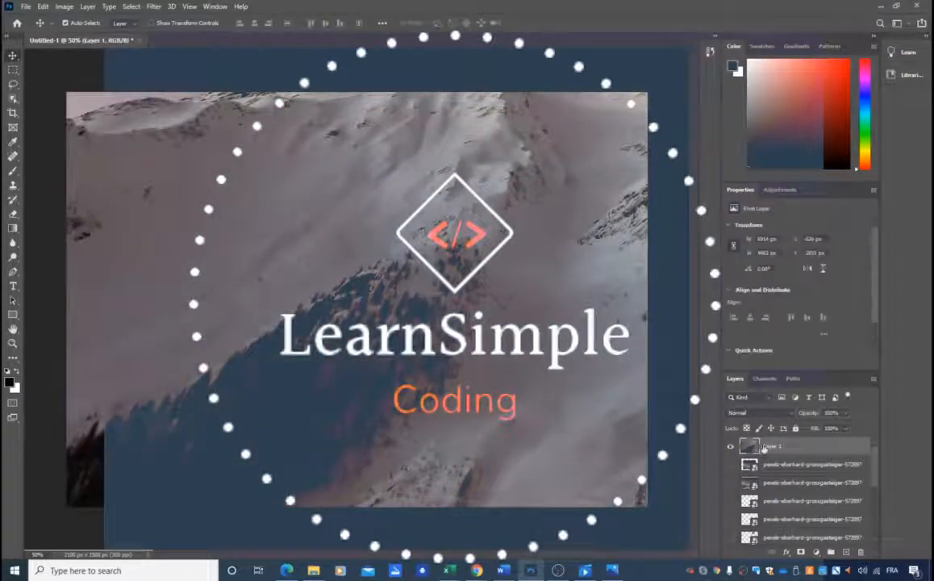
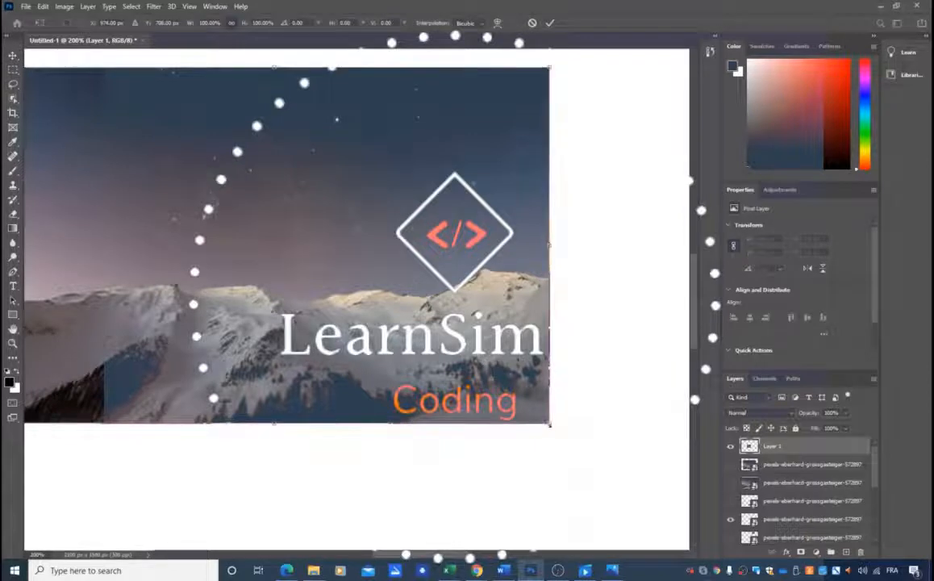
pyautogui.moveTo(550, 422); pyautogui.dragTo(265, 277)
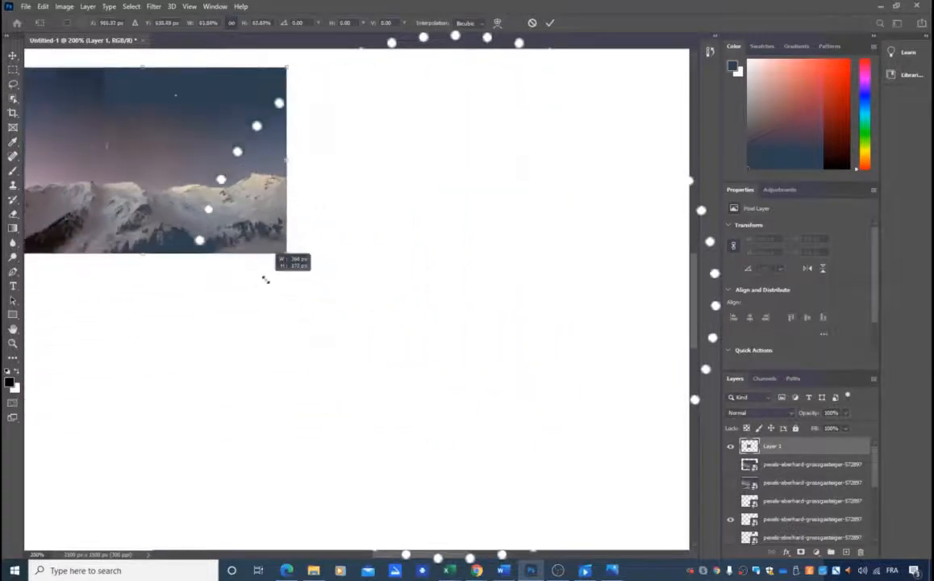
pyautogui.scroll(1, 585, 462)
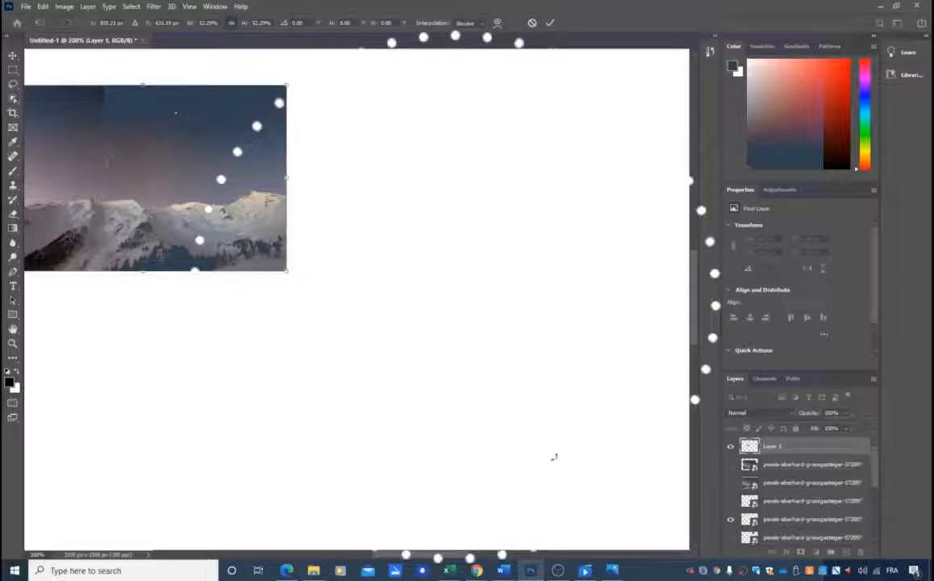
pyautogui.hotkey('ctrl', '-')
pyautogui.hotkey('ctrl', '-')
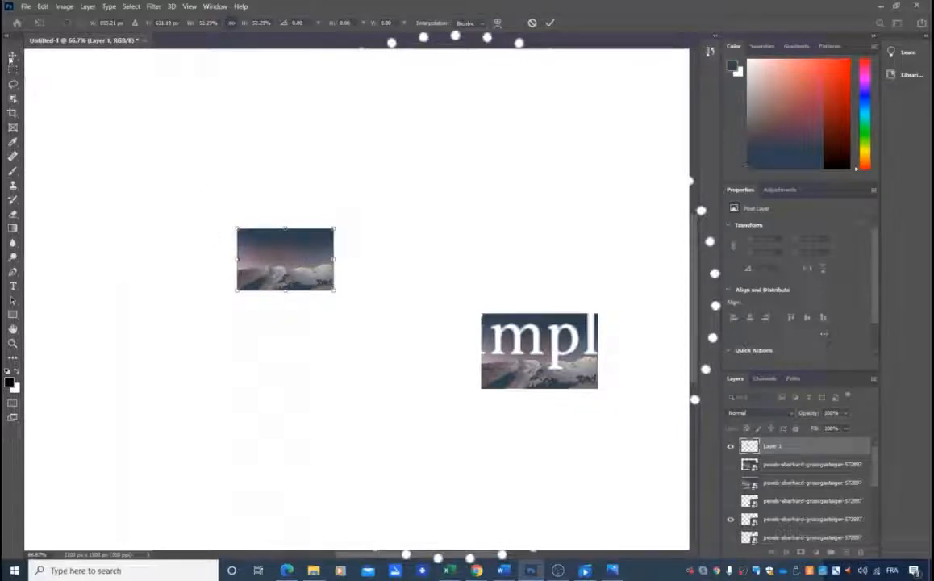
pyautogui.click(12, 55)
# Step: Place the visible smart-object photo beside the Layer 1 photo and move its layer directly below Layer 1 for a close-up comparison
pyautogui.moveTo(499, 307); pyautogui.dragTo(439, 234)
pyautogui.moveTo(776, 519); pyautogui.dragTo(771, 466)
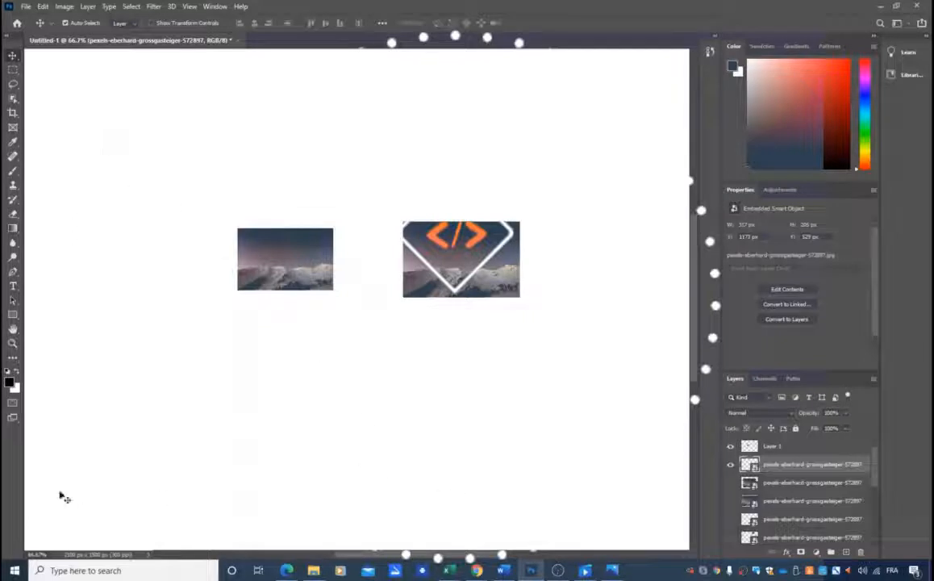
pyautogui.hotkey('ctrl', '+')
pyautogui.hotkey('ctrl', '+')
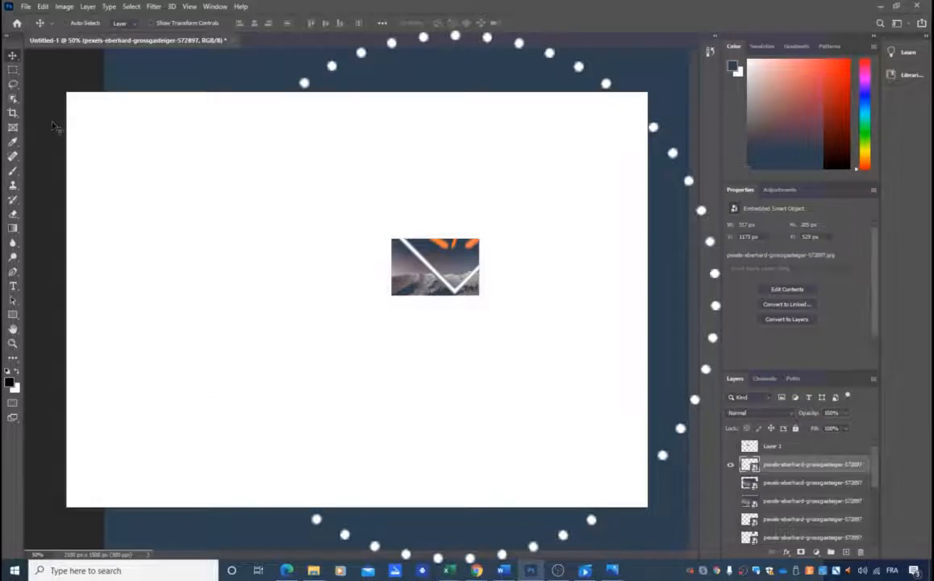
# Step: Scale the smart-object photo up to about 6.4%, place it near the canvas center, apply the transform and hide its layer
pyautogui.hotkey('ctrl', 't')
pyautogui.moveTo(392, 239); pyautogui.dragTo(133, 154)
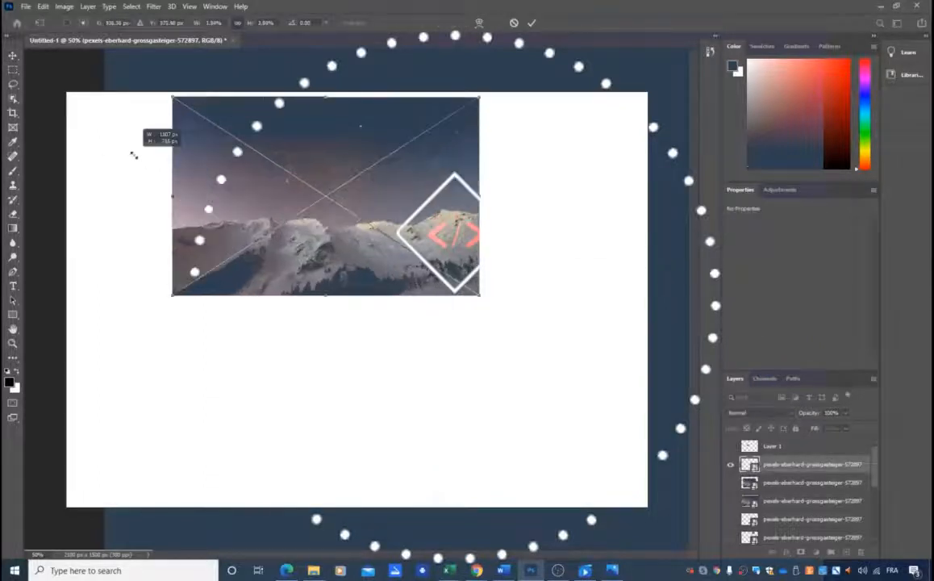
pyautogui.moveTo(278, 189); pyautogui.dragTo(221, 211)
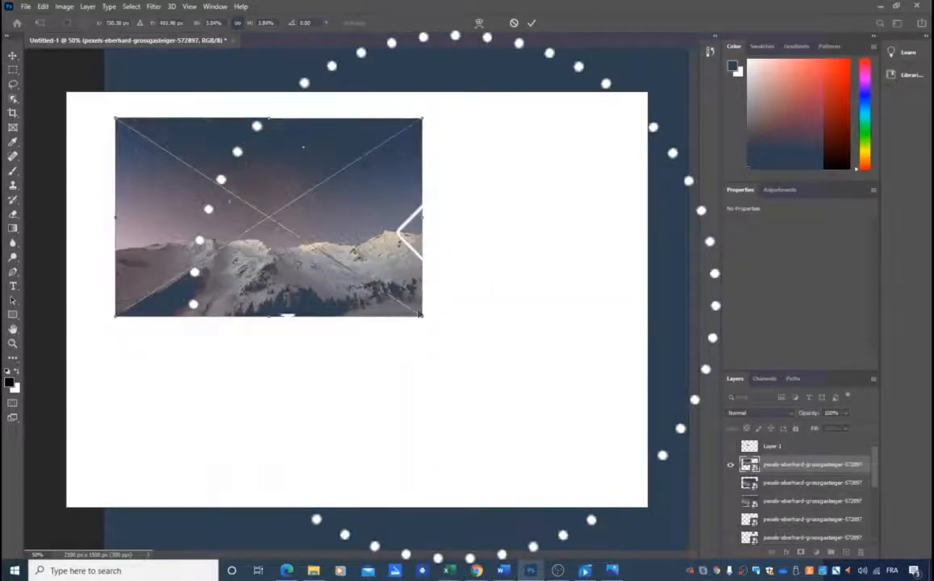
pyautogui.moveTo(434, 339)
pyautogui.mouseDown()
pyautogui.moveTo(638, 474)
pyautogui.moveTo(441, 342)
pyautogui.moveTo(416, 342)
pyautogui.moveTo(420, 352)
pyautogui.mouseUp()
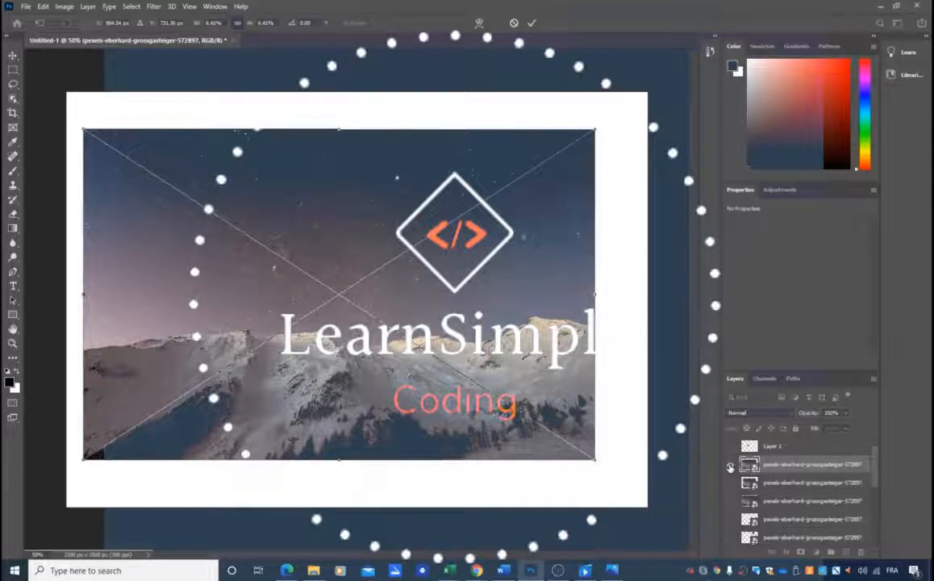
pyautogui.click(730, 467)
pyautogui.click(732, 466)
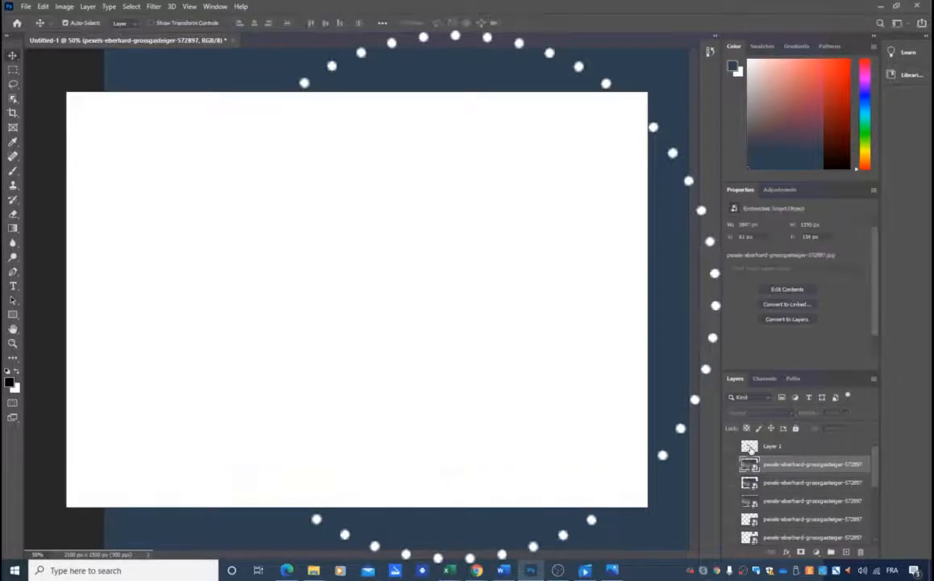
# Step: Make Layer 1 visible and move its small photo to the upper-left area of the canvas
pyautogui.click(750, 448)
pyautogui.click(730, 447)
pyautogui.moveTo(283, 256); pyautogui.dragTo(139, 145)
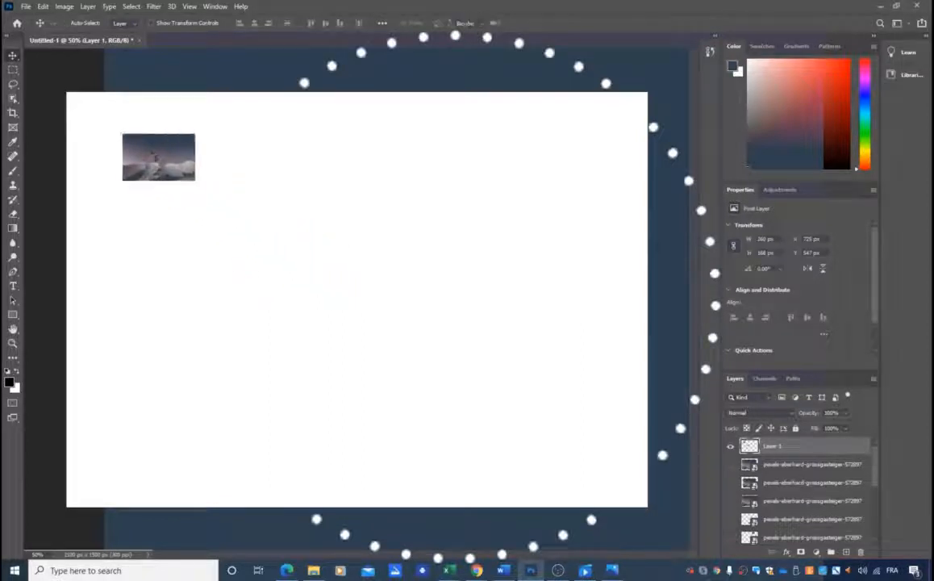
# Step: Scale the Layer 1 photo up to about 685% so it fills most of the canvas, center it roughly and apply the transform
pyautogui.hotkey('ctrl', 't')
pyautogui.moveTo(196, 180); pyautogui.dragTo(599, 476)
pyautogui.moveTo(344, 309); pyautogui.dragTo(315, 309)
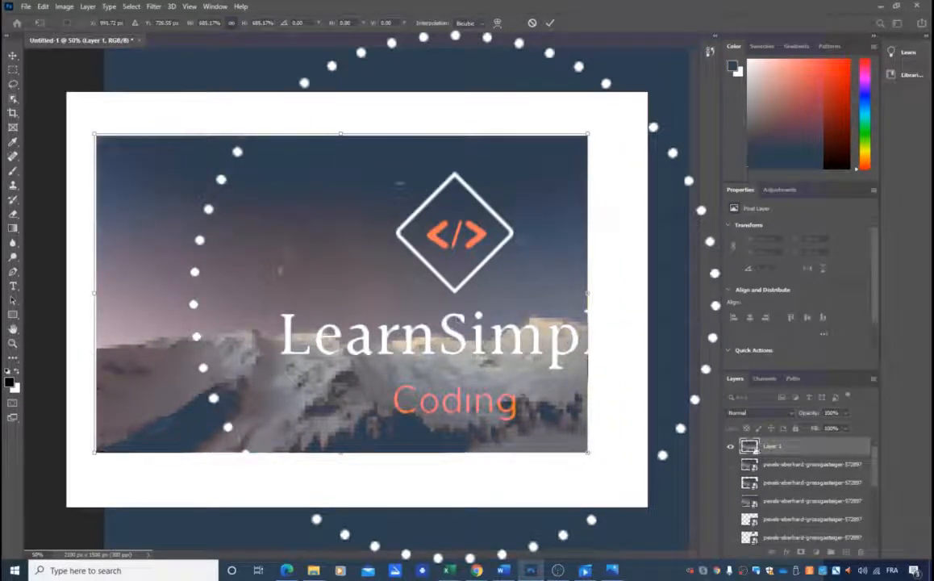
pyautogui.press('Return')
# Step: Compare the sharpness of the enlarged Layer 1 and the smart-object photo directly below it by alternating their visibility
pyautogui.click(731, 465)
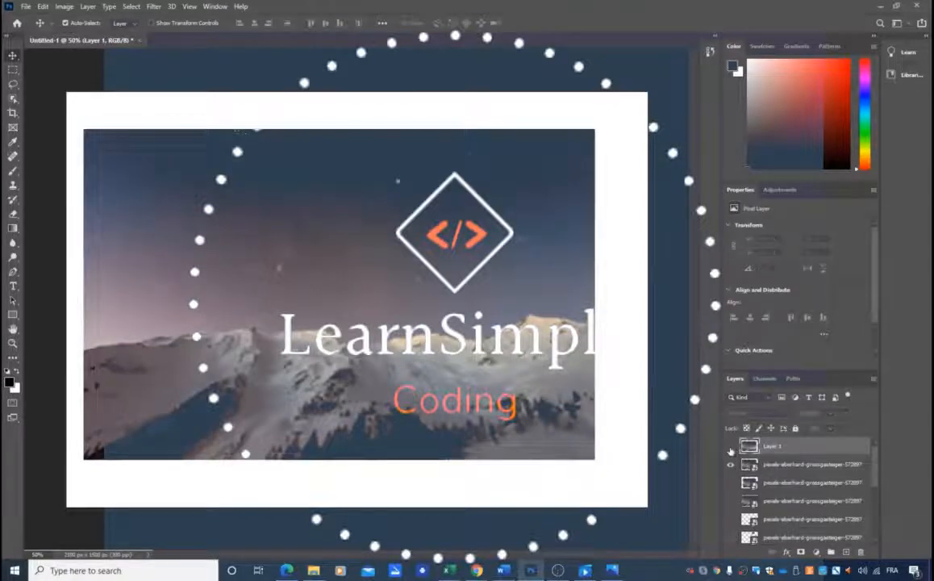
pyautogui.click(731, 446)
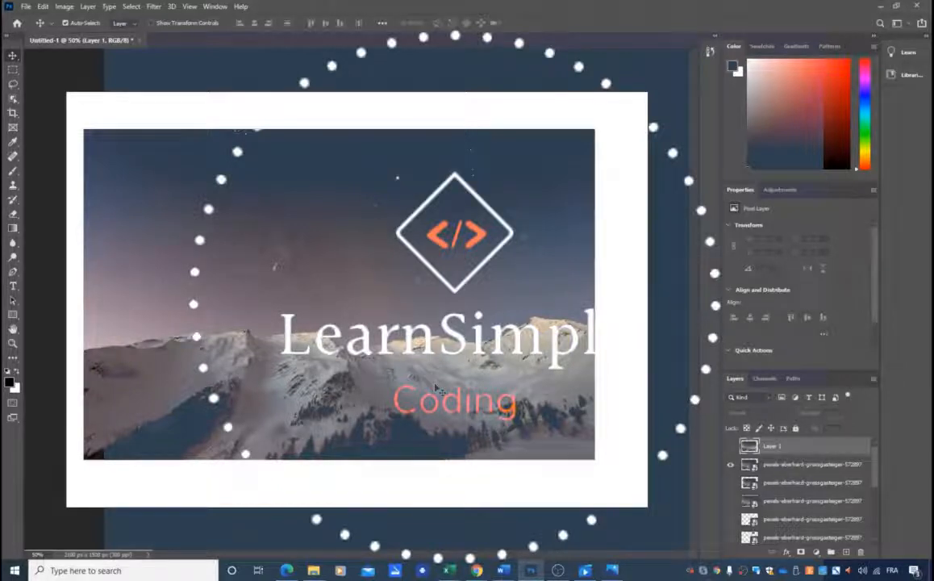
pyautogui.click(730, 464)
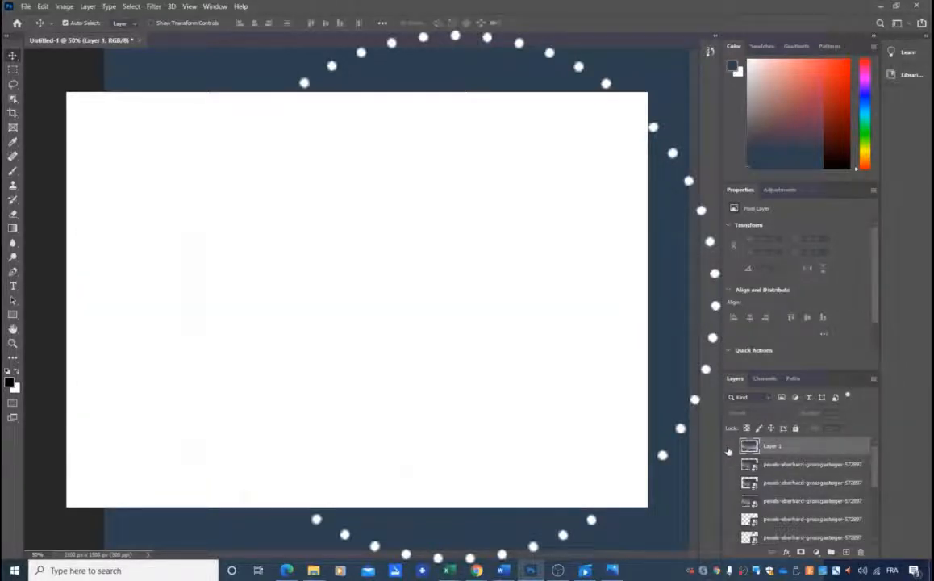
pyautogui.click(731, 447)
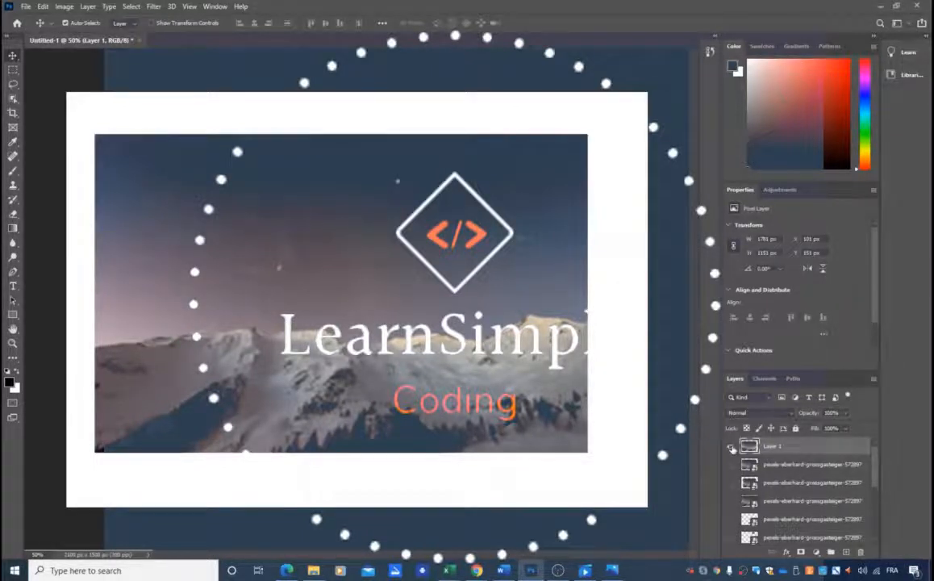
pyautogui.click(731, 447)
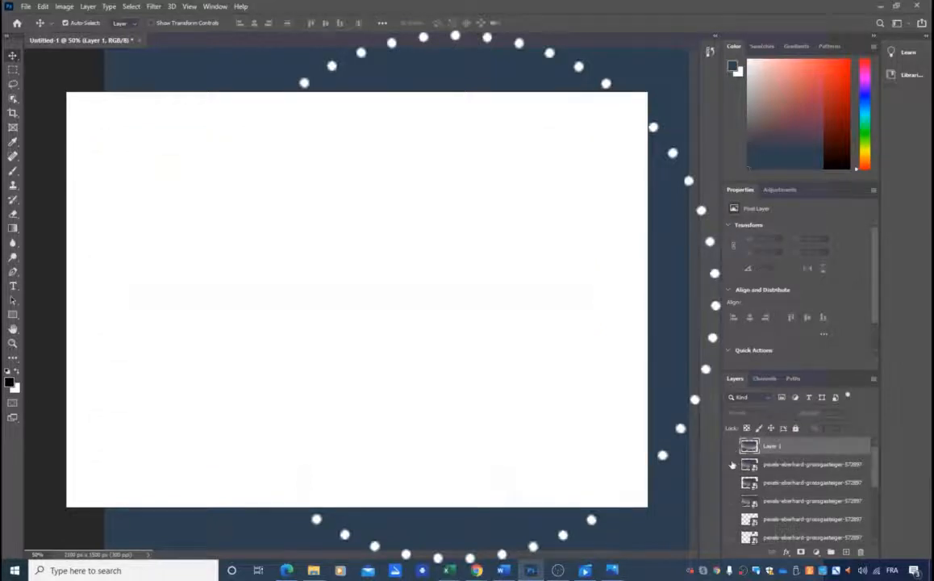
pyautogui.click(732, 465)
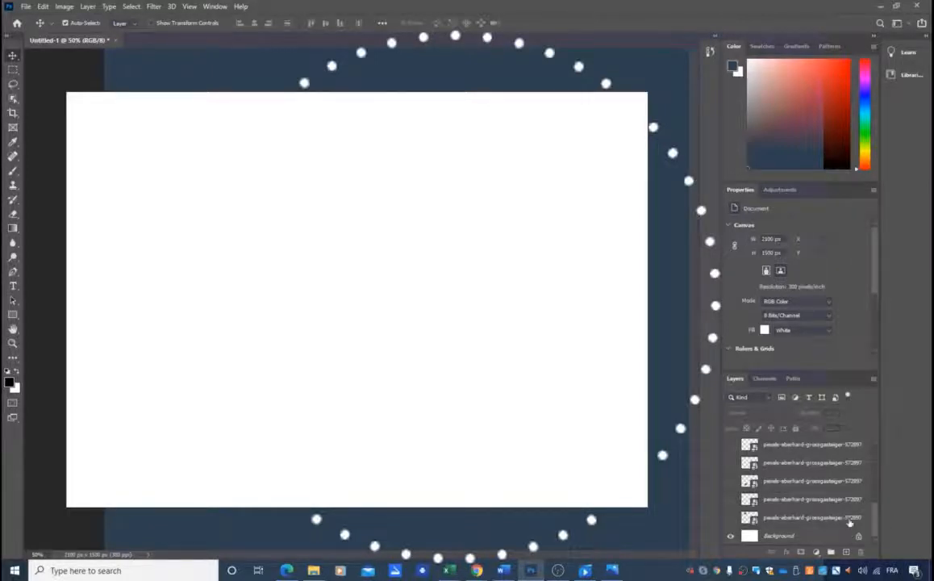
# Step: Make the small smart-object photo layers above the Background visible so they form the smiley face on the canvas
pyautogui.click(731, 517)
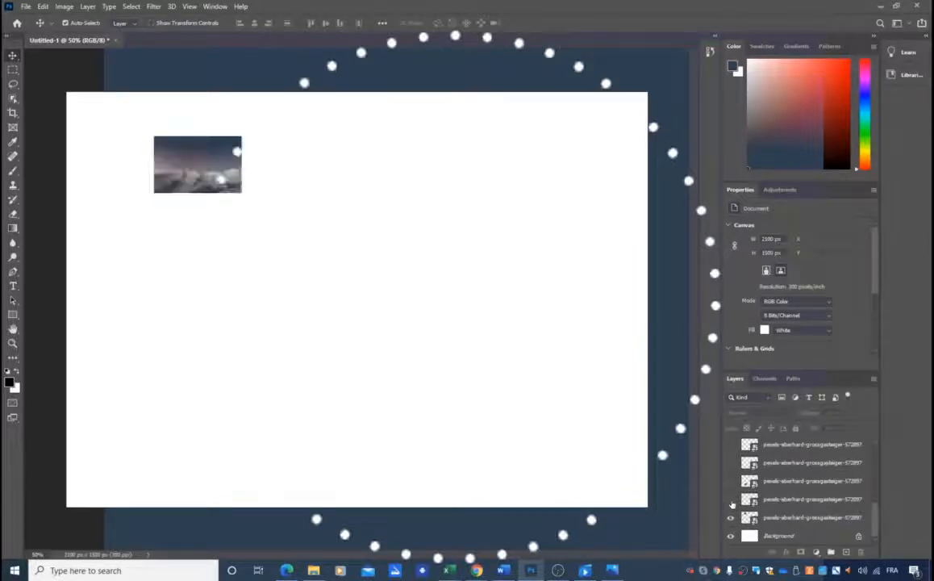
pyautogui.click(731, 499)
pyautogui.click(731, 480)
pyautogui.click(731, 462)
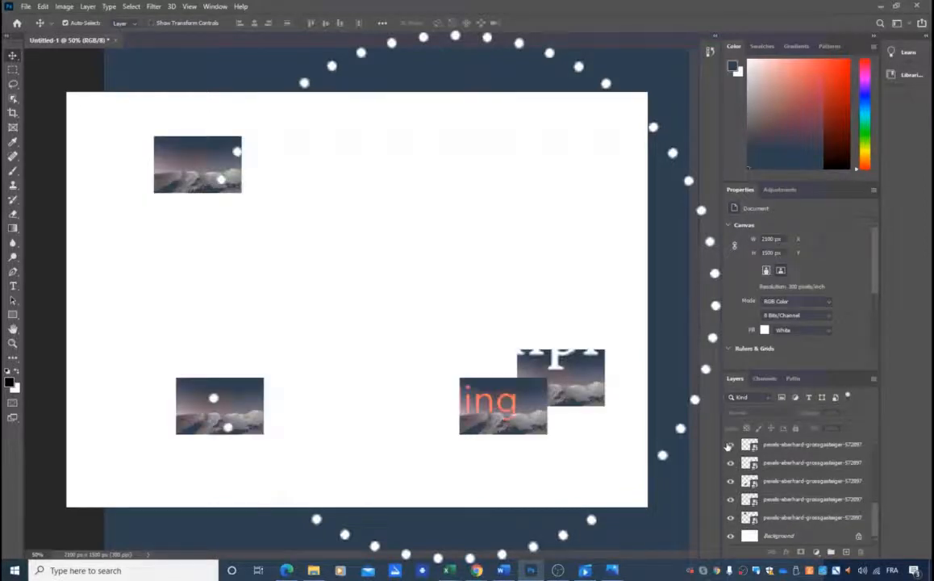
pyautogui.click(730, 445)
pyautogui.scroll(1, 746, 516)
pyautogui.click(731, 464)
pyautogui.click(730, 444)
pyautogui.scroll(1, 752, 491)
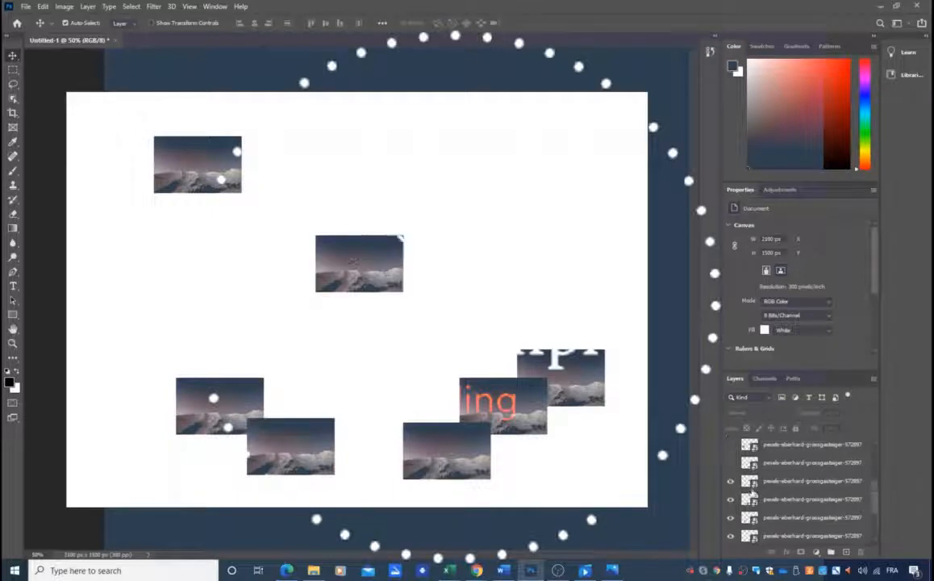
pyautogui.click(731, 462)
pyautogui.click(731, 444)
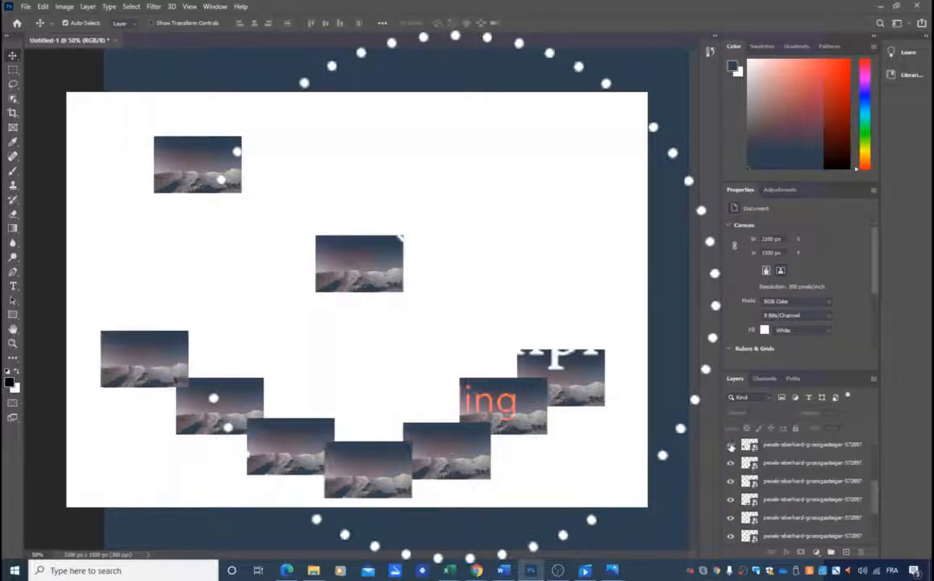
pyautogui.scroll(1, 733, 460)
pyautogui.click(731, 445)
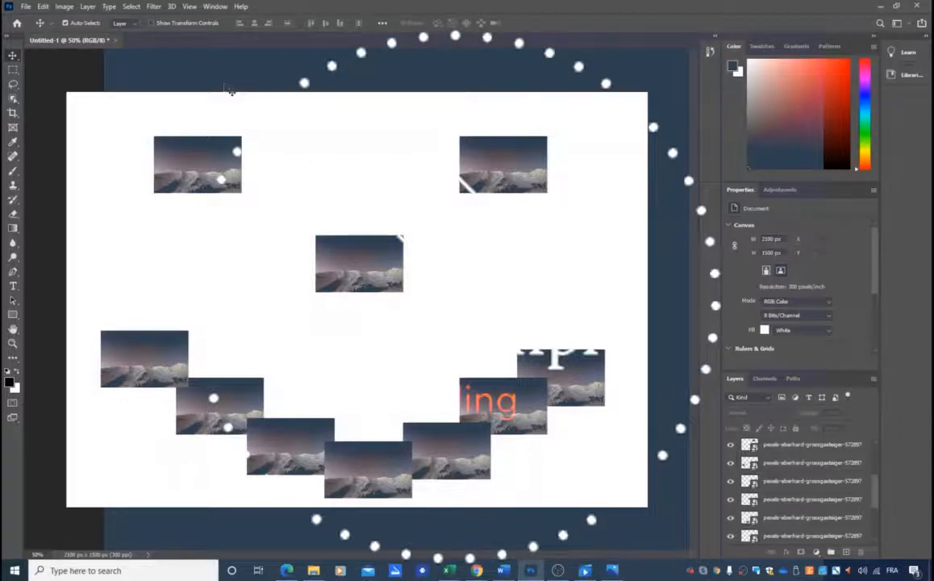
# Step: Check the Poster size among the Art & Illustration presets for a new document without creating one
pyautogui.click(26, 7)
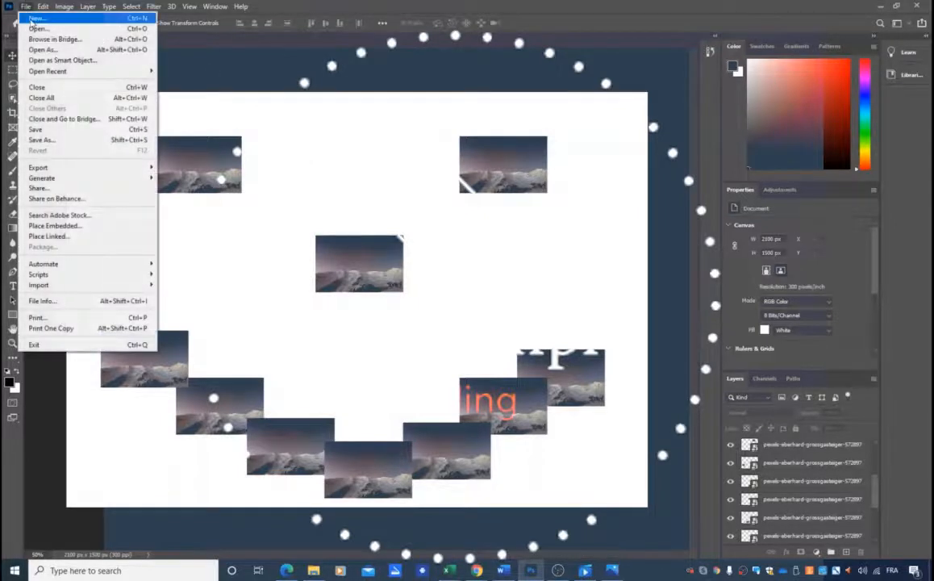
pyautogui.click(32, 18)
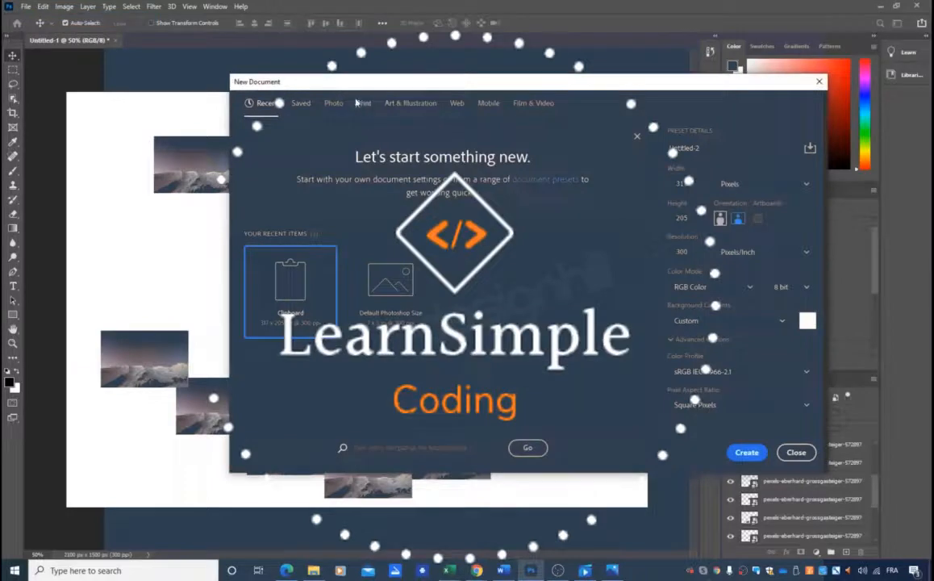
pyautogui.click(411, 102)
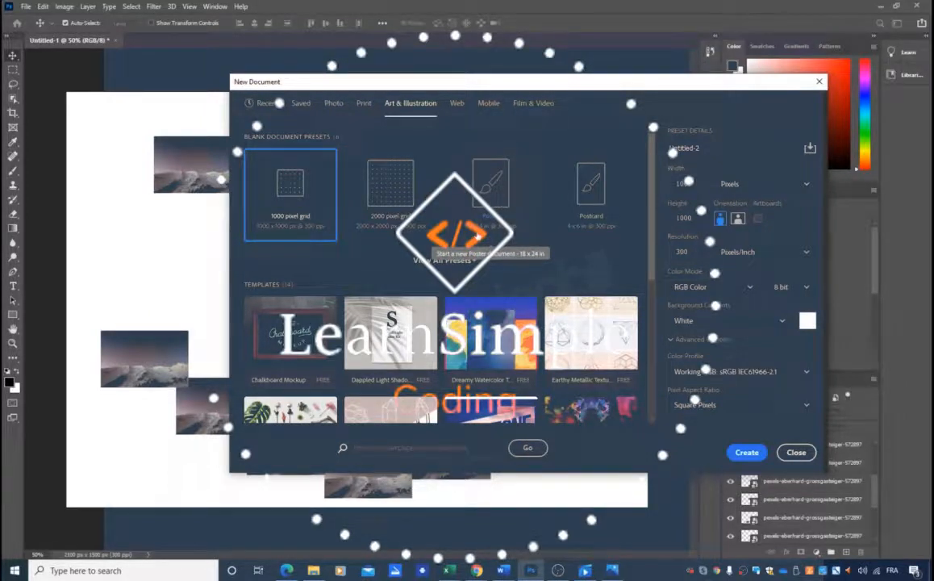
pyautogui.press('Escape')
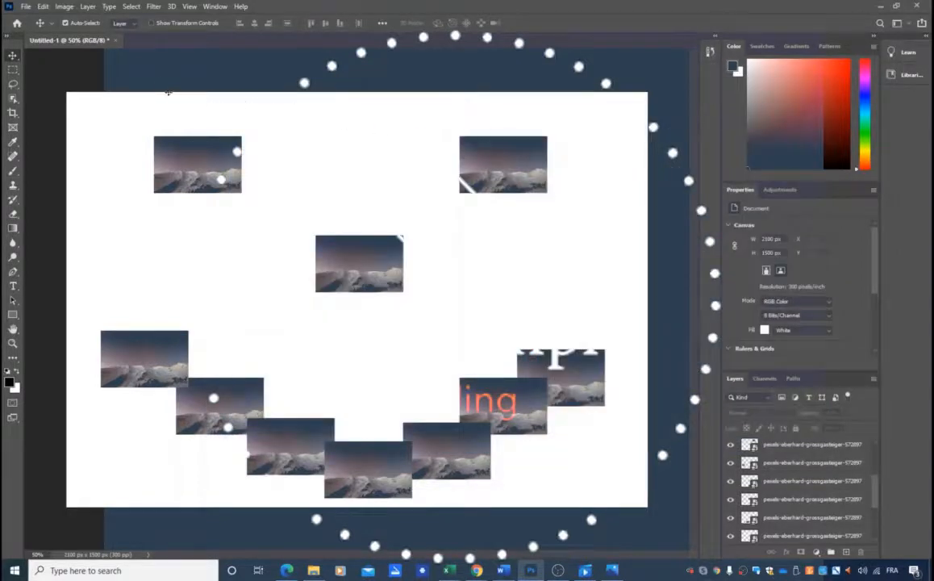
# Step: Change the canvas size to 18 inches wide by 24 inches high
pyautogui.click(62, 6)
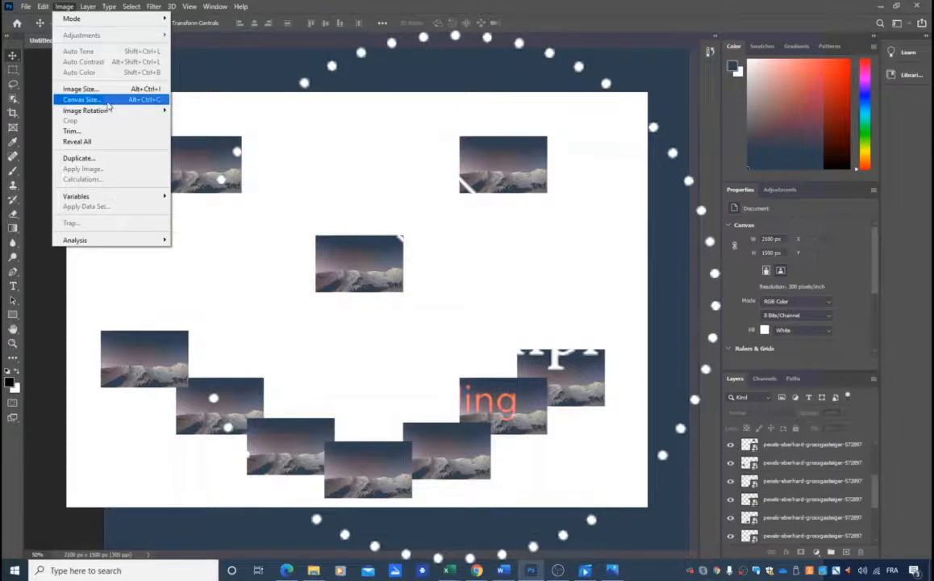
pyautogui.click(108, 101)
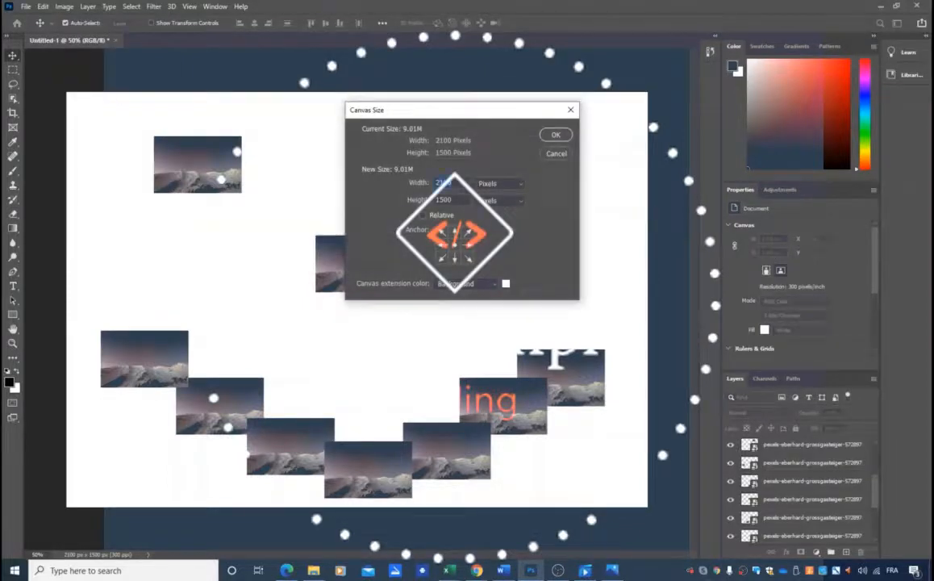
pyautogui.click(522, 187)
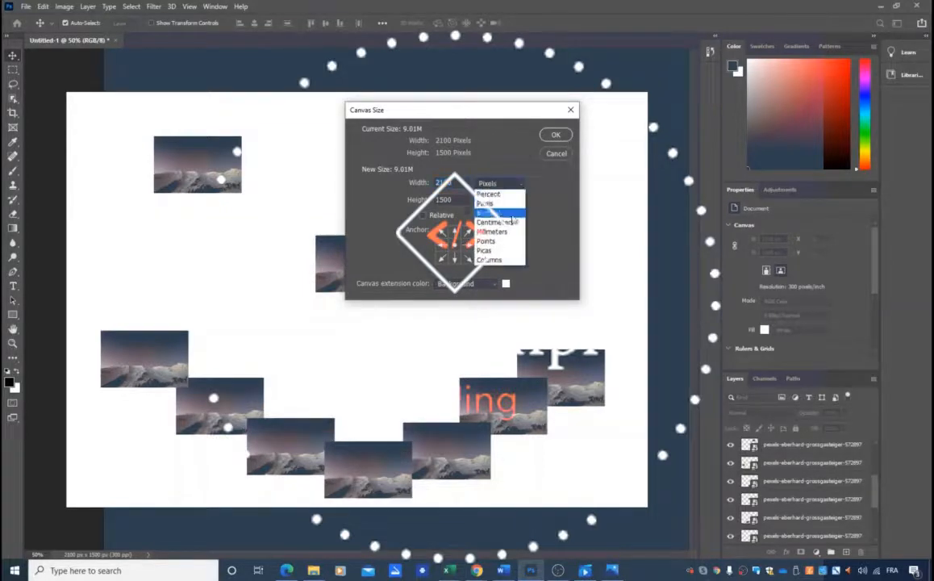
pyautogui.click(522, 212)
pyautogui.click(522, 203)
pyautogui.click(522, 203)
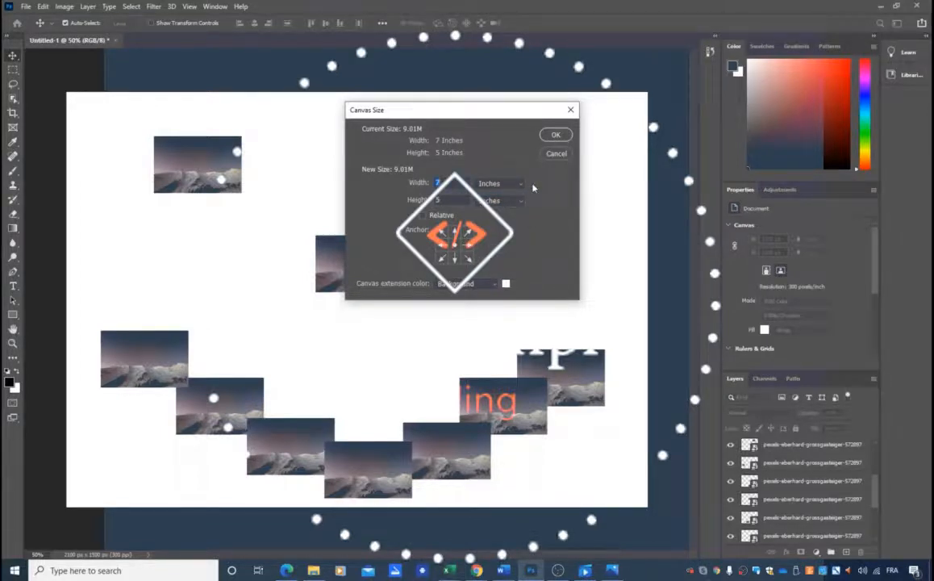
pyautogui.write('10')
pyautogui.press('Tab')
pyautogui.write('24')
pyautogui.click(555, 135)
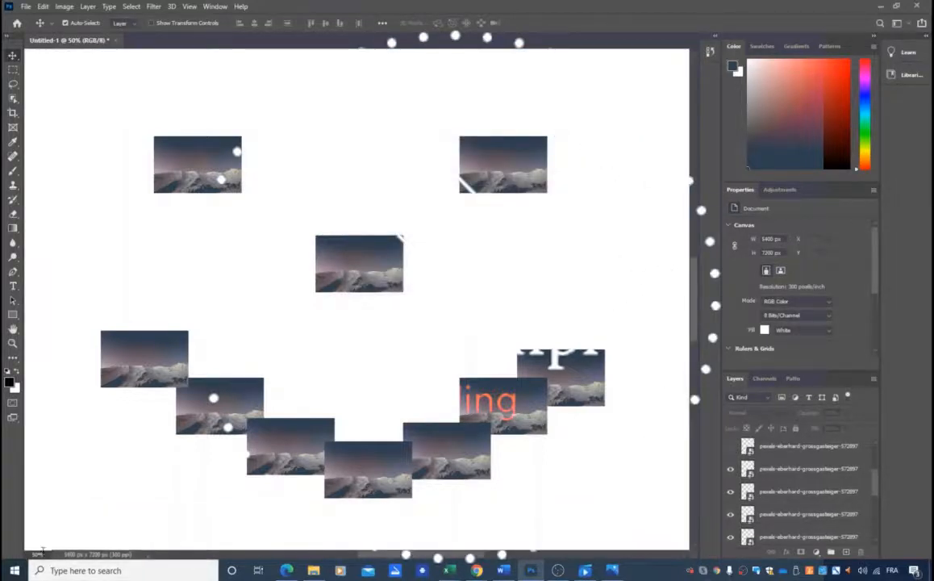
# Step: Try to enlarge the whole image, including its layers, to a width of 24 inches using Image Size with linked proportions
pyautogui.hscroll(3, 387, 363)
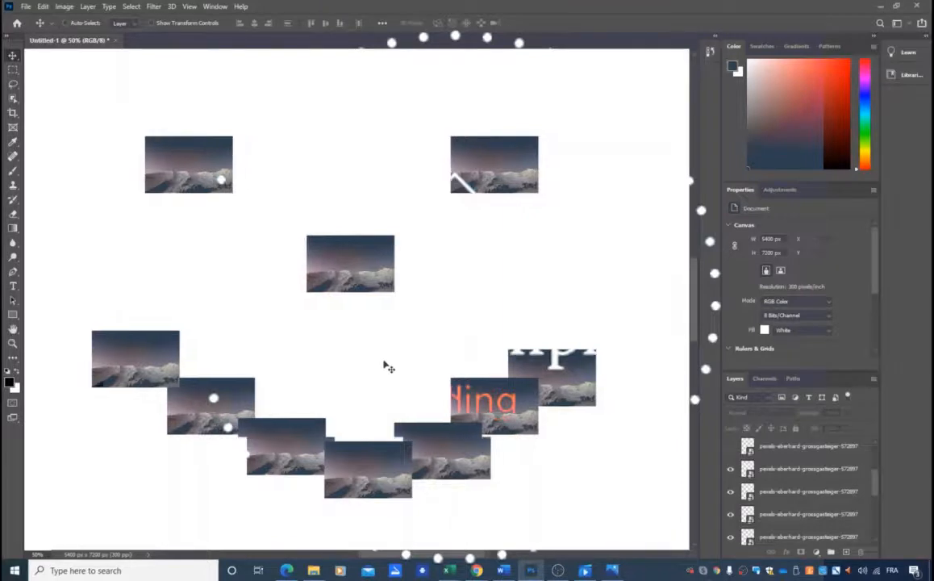
pyautogui.hscroll(-2, 393, 355)
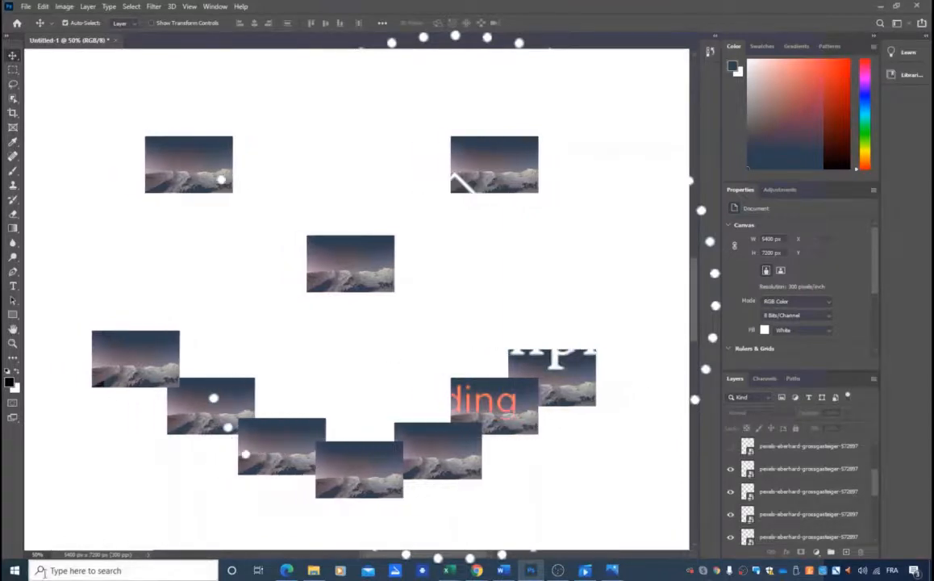
pyautogui.hotkey('ctrl', '-')
pyautogui.hotkey('ctrl', '-')
pyautogui.hotkey('ctrl', '-')
pyautogui.hotkey('ctrl', '-')
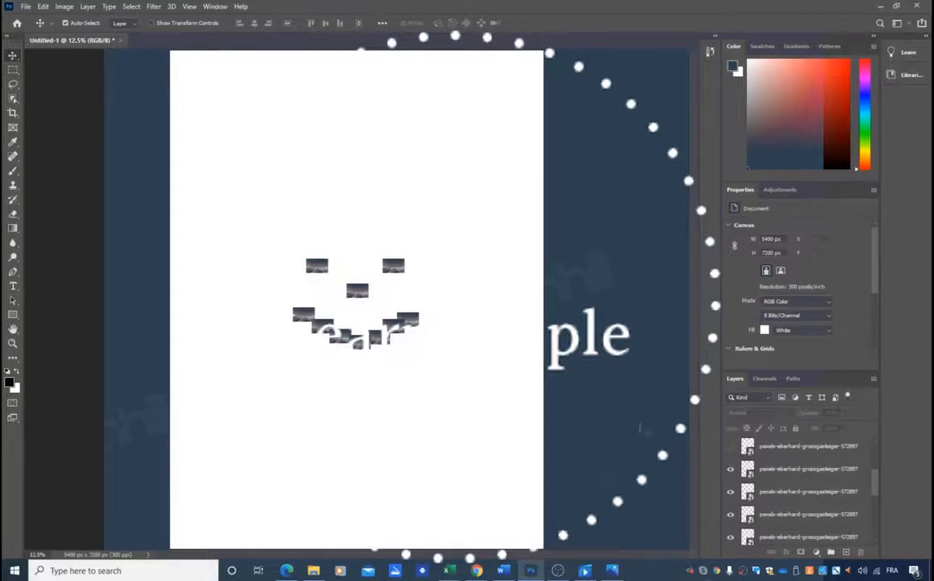
pyautogui.click(63, 7)
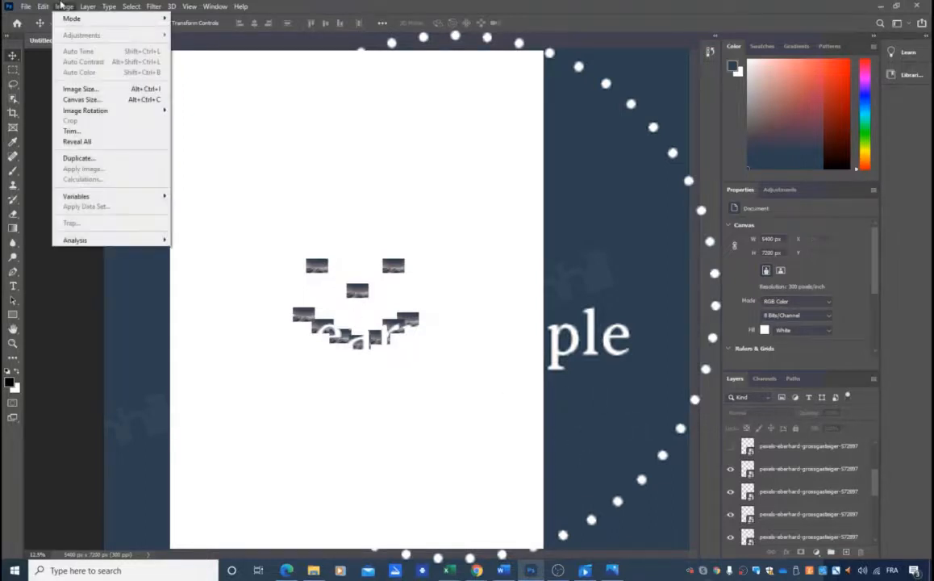
pyautogui.click(69, 89)
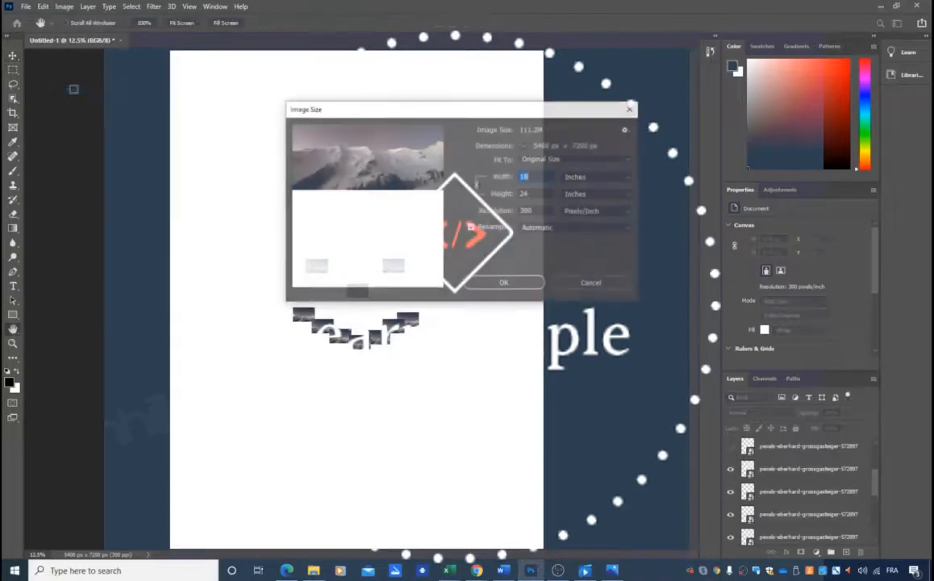
pyautogui.scroll(1, 384, 221)
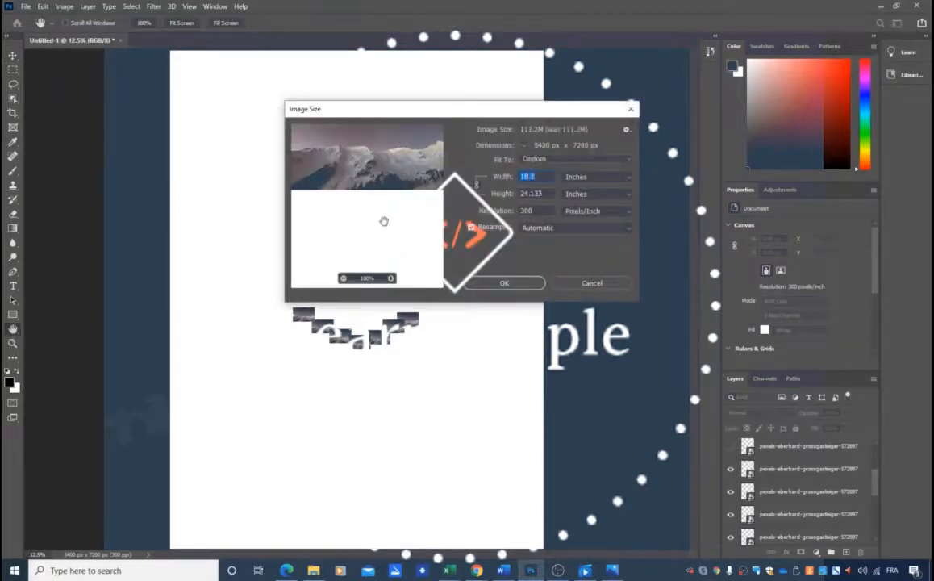
pyautogui.press('Down')
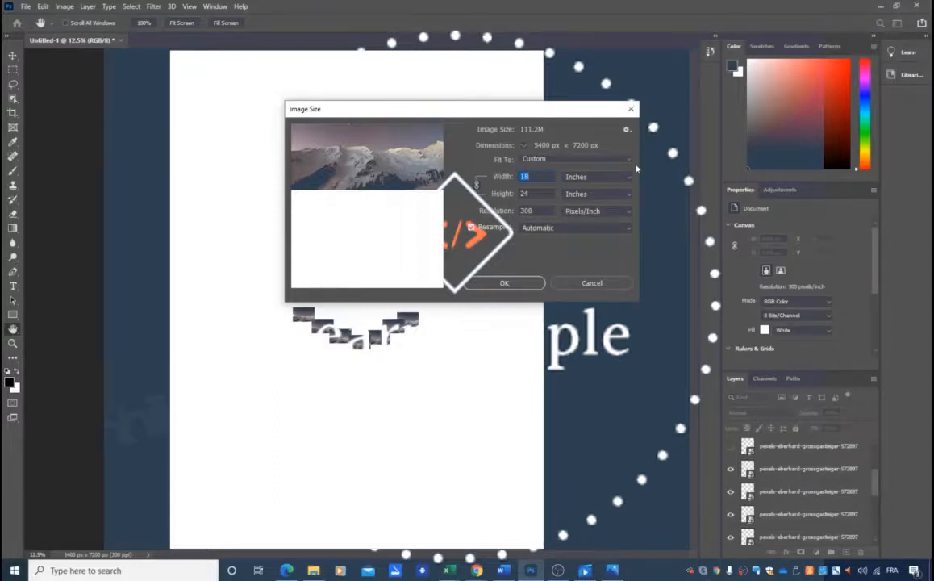
pyautogui.write('24')
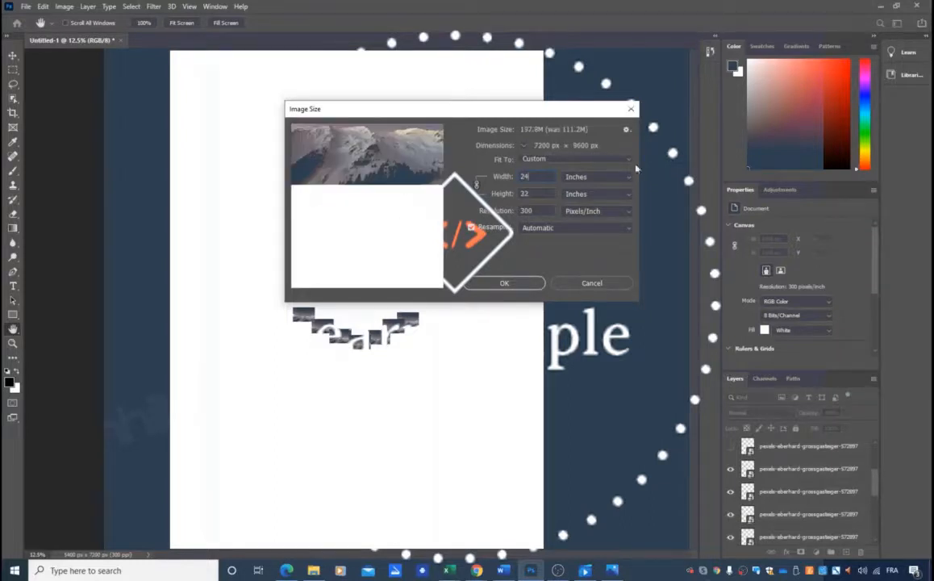
pyautogui.click(505, 282)
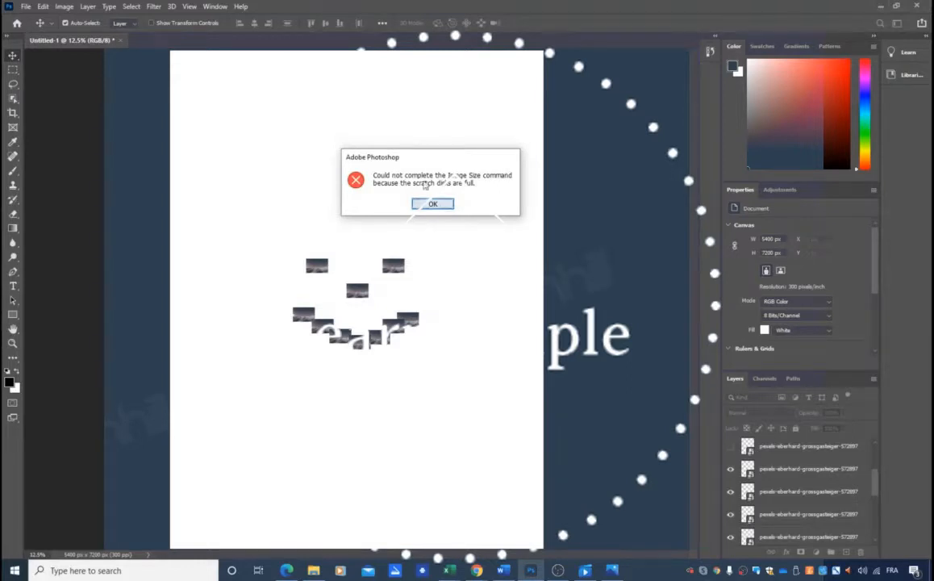
pyautogui.click(433, 204)
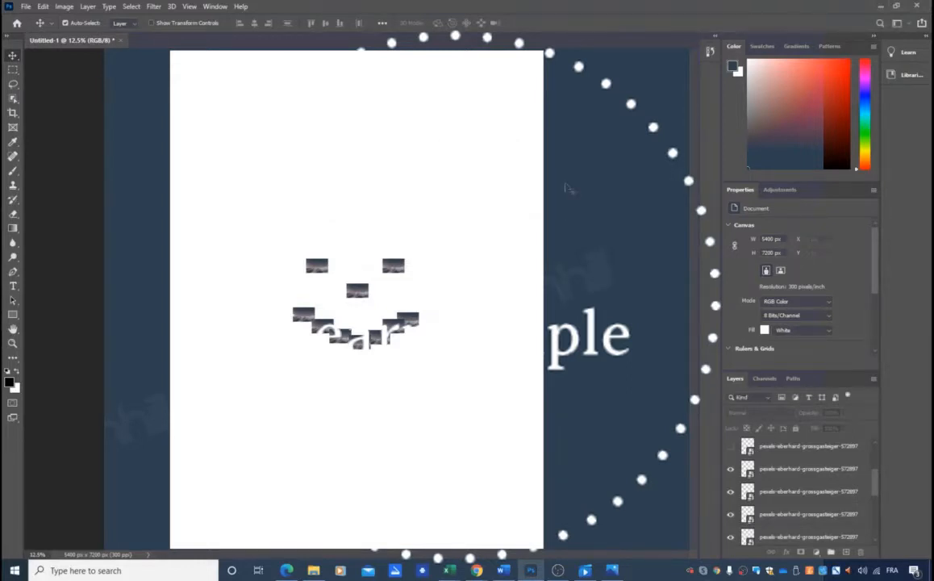